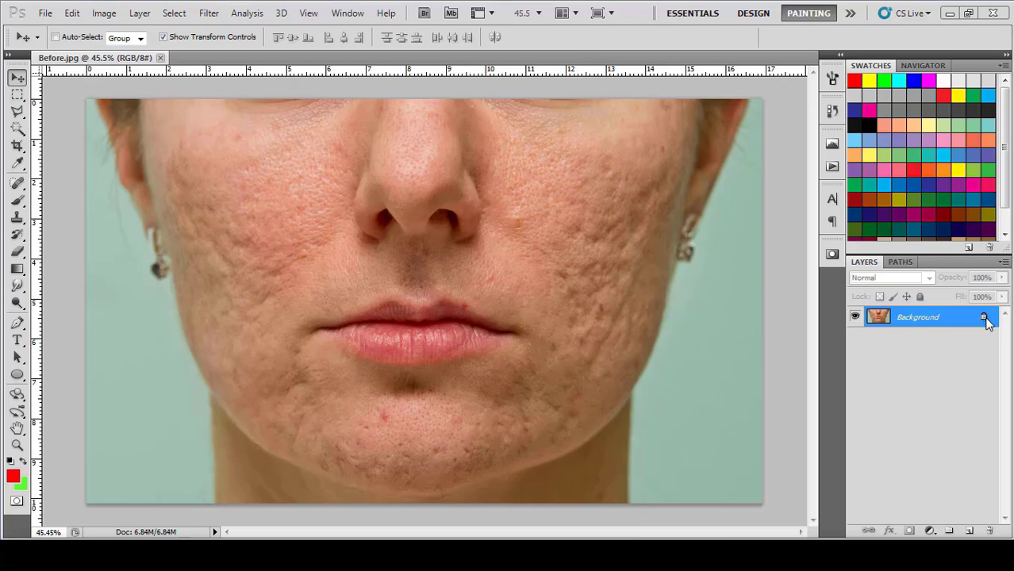
Convert the locked background into an editable layer named 1
double_click(984, 318)
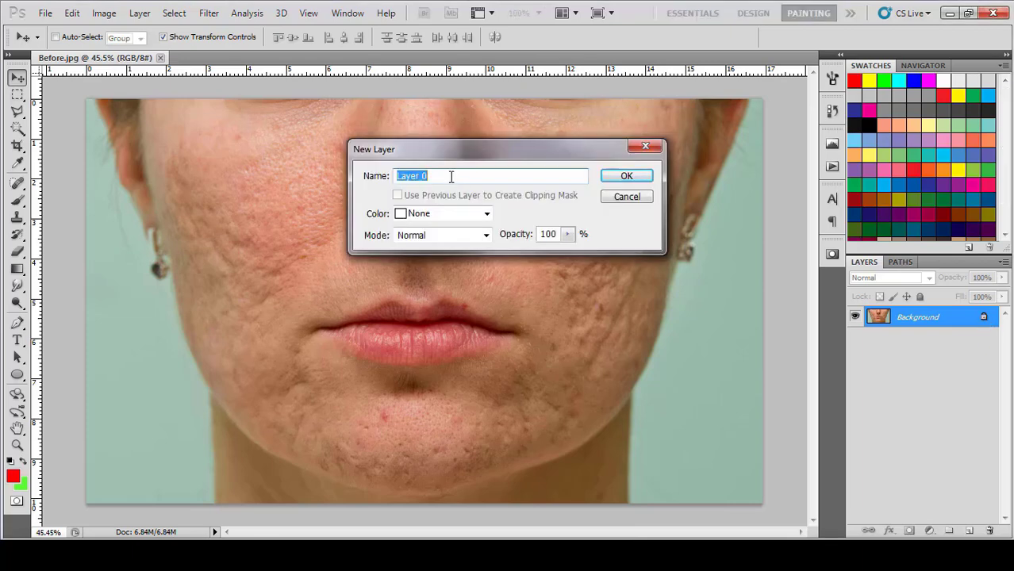
text(1)
click(618, 176)
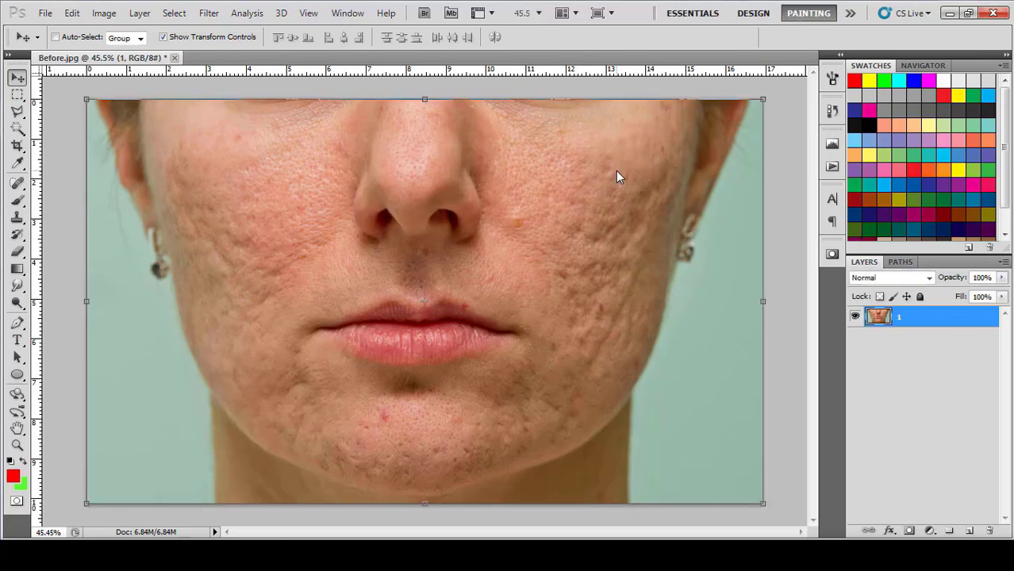
Duplicate layer 1 and name the copy 2
drag(943, 319, 968, 531)
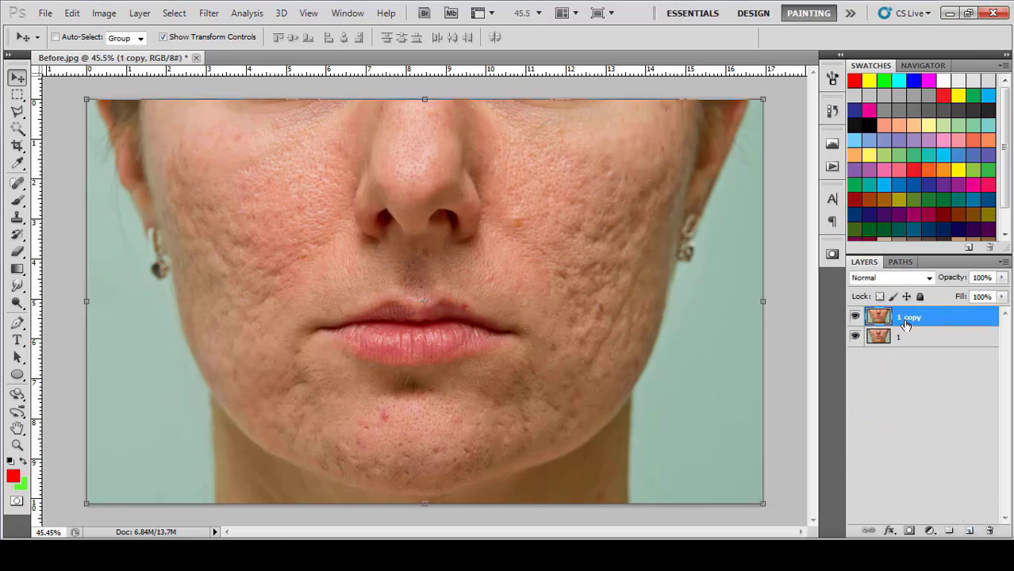
double_click(908, 318)
text(2)
key(Return)
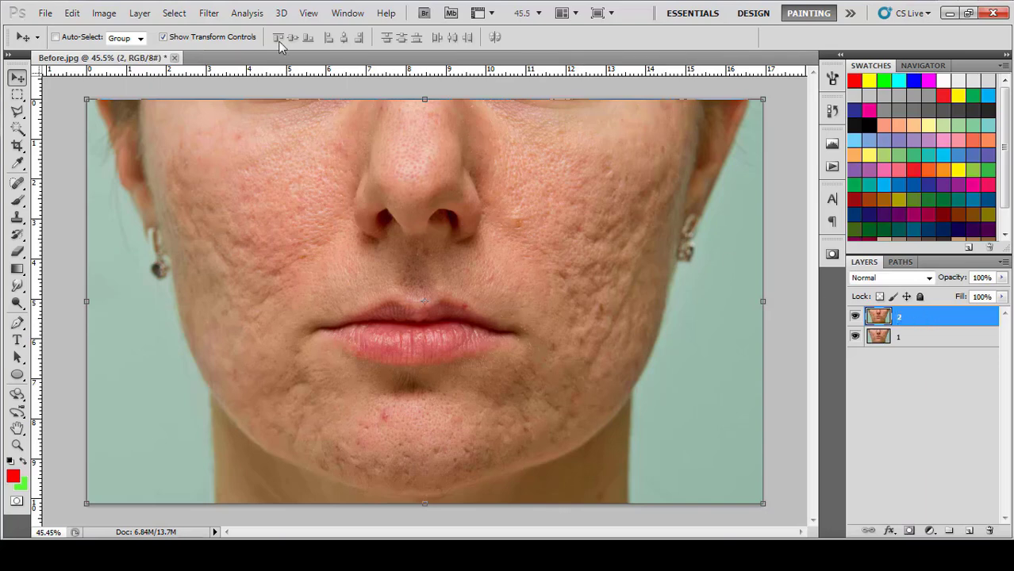
click(208, 13)
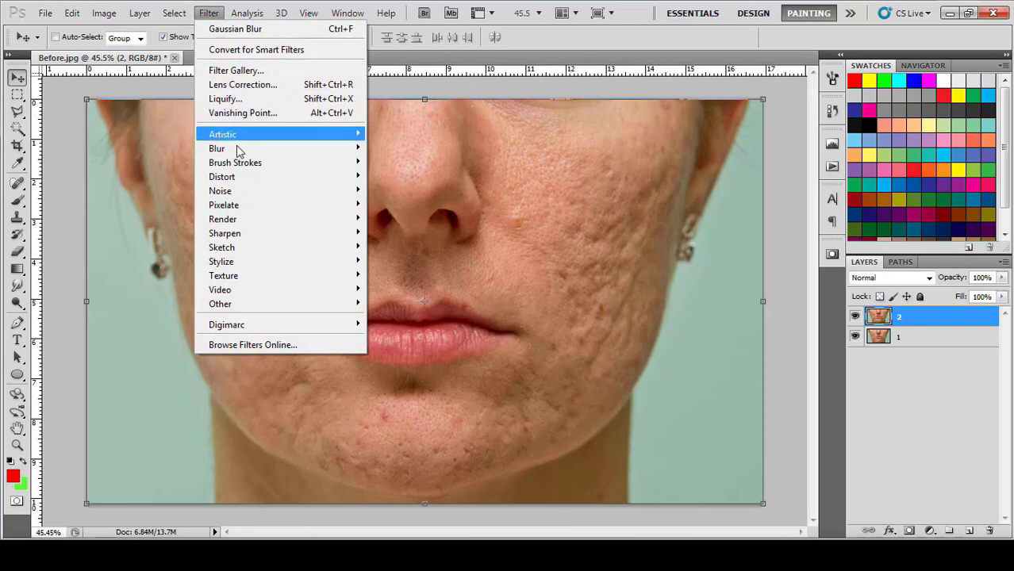
mouse_move(217, 148)
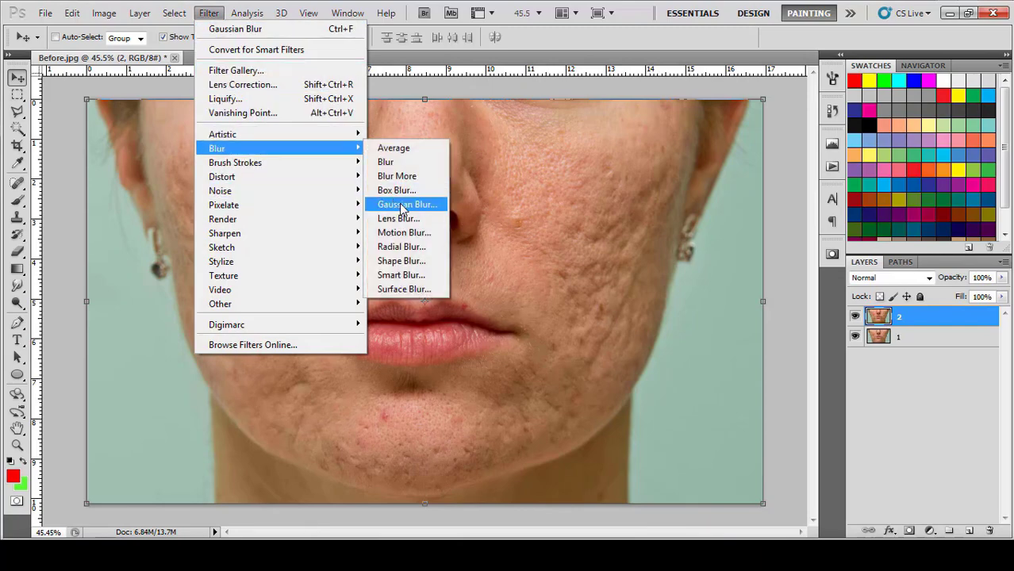
Blur layer 2 with a 5-pixel Gaussian Blur, then duplicate layer 1 again
click(403, 208)
text(5)
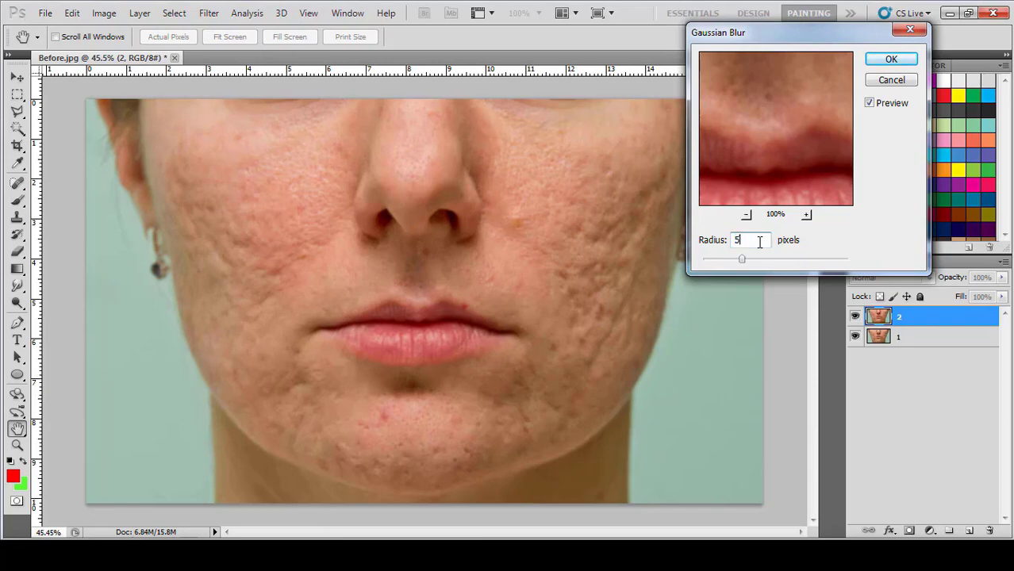
click(890, 60)
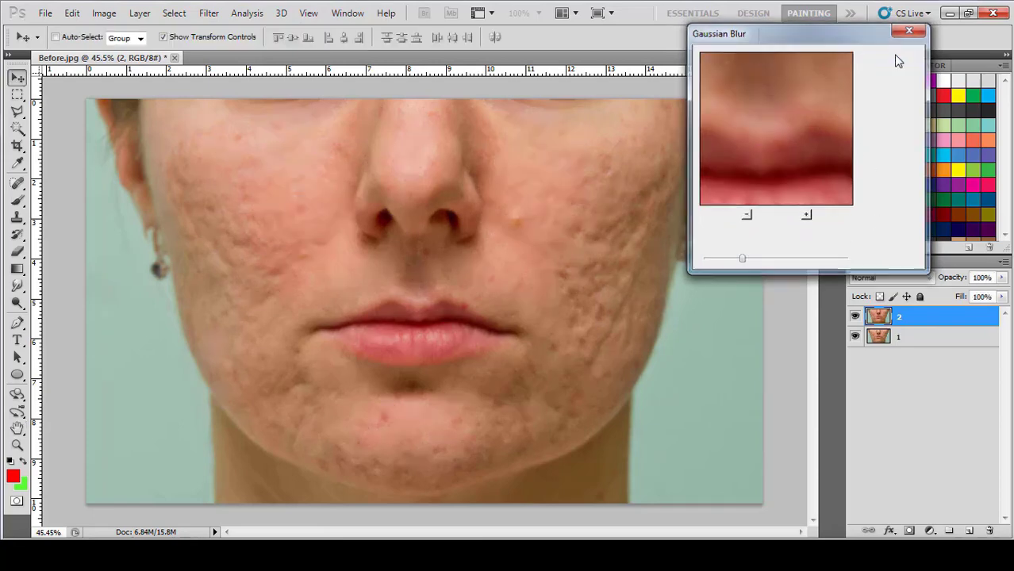
drag(926, 343, 969, 530)
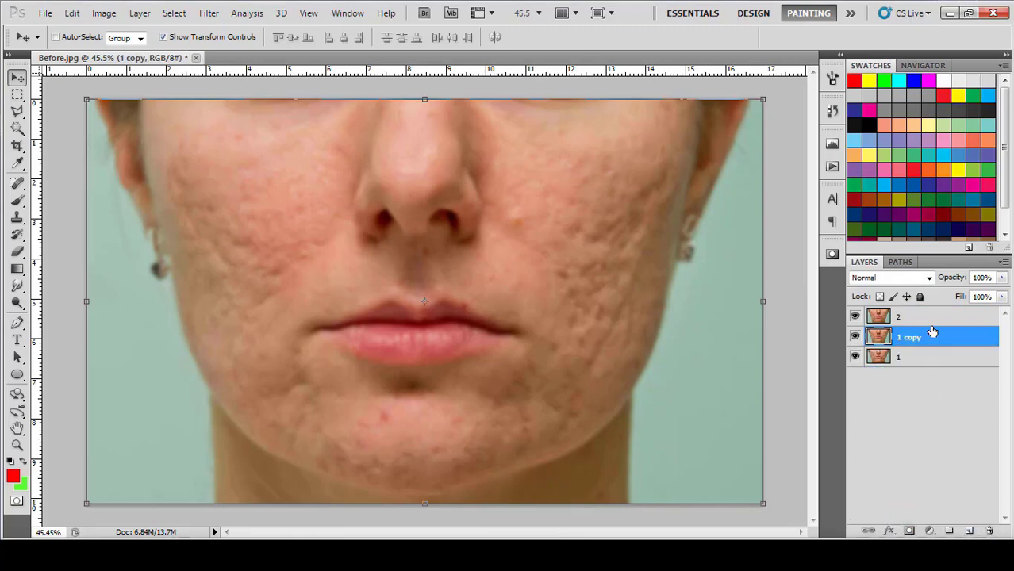
Move the copy of layer 1 to the top, rename it 3 and select it
drag(931, 331, 928, 311)
double_click(908, 317)
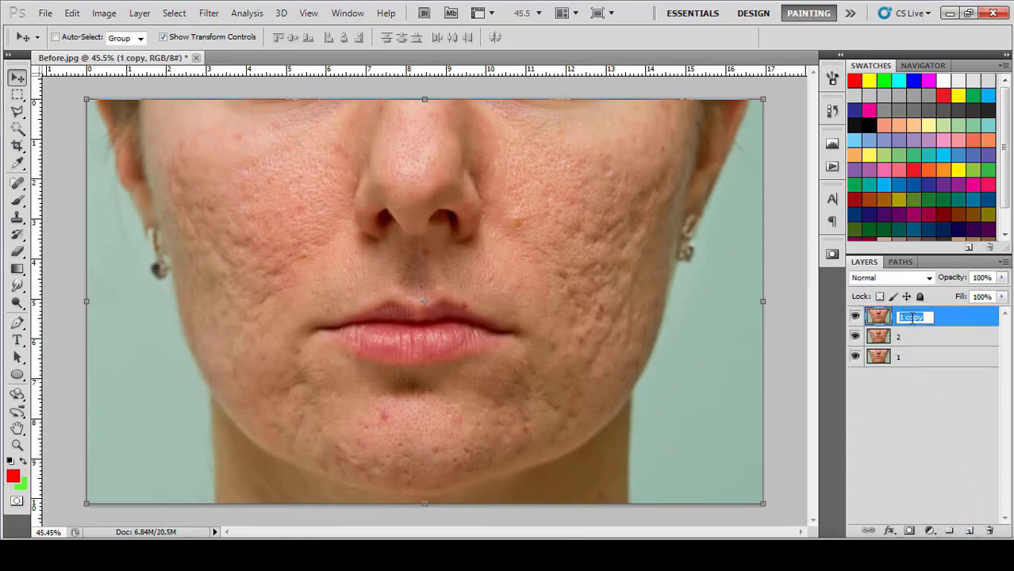
text(3)
click(922, 383)
click(933, 319)
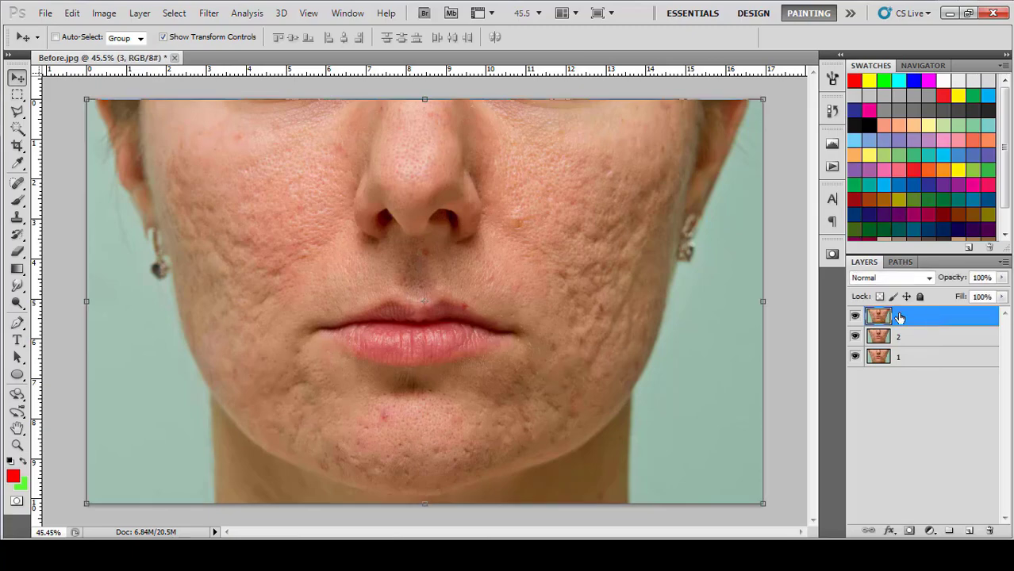
Apply Image to layer 3 from layer 2 with Subtract blending, scale 2, offset 128
click(104, 12)
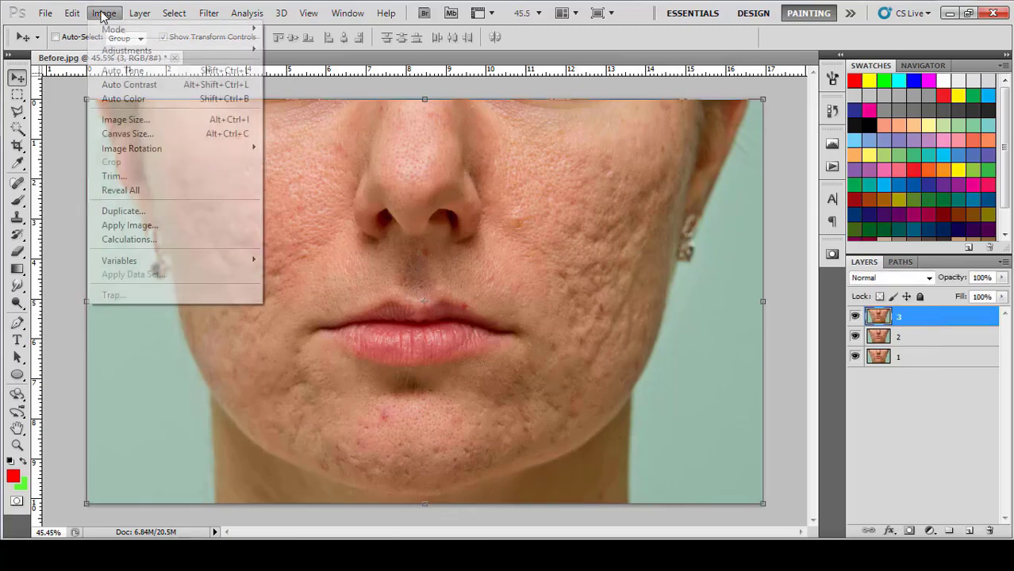
click(127, 225)
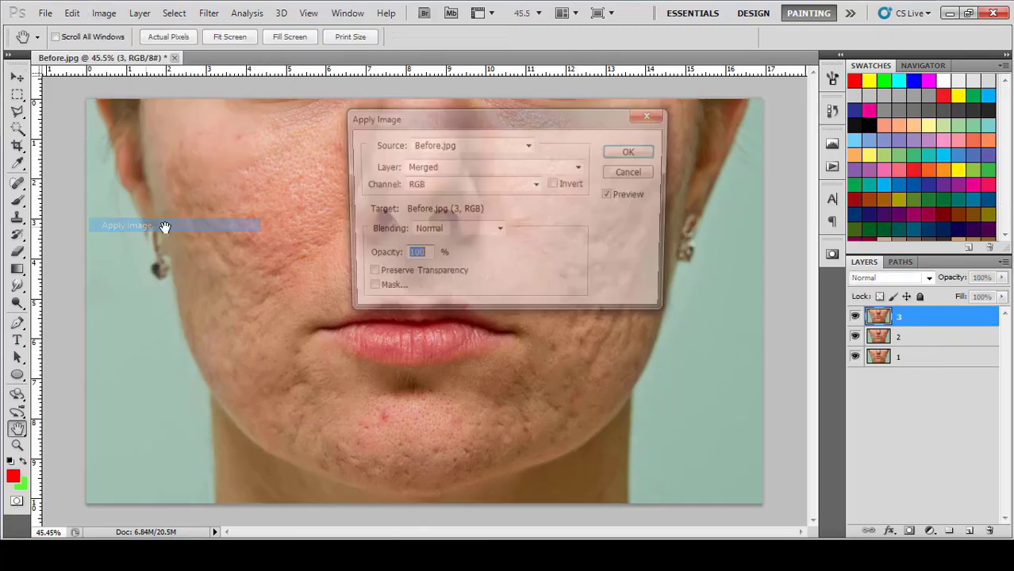
click(429, 175)
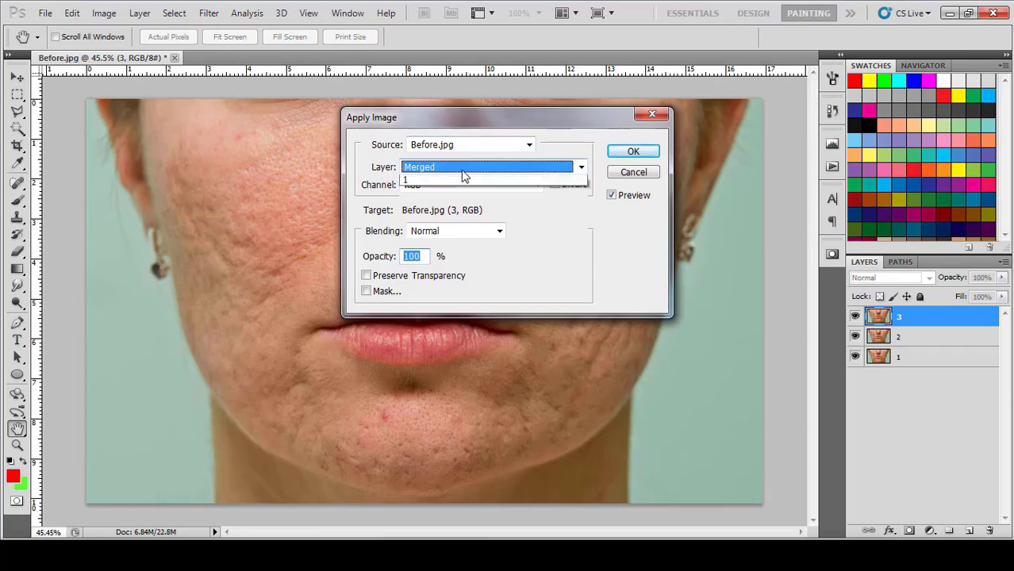
click(409, 223)
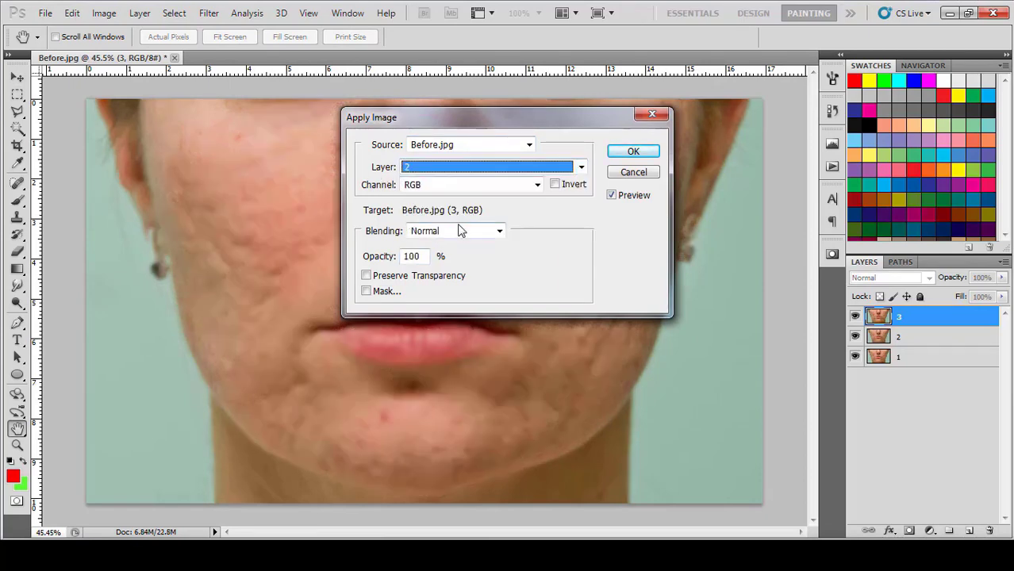
click(499, 231)
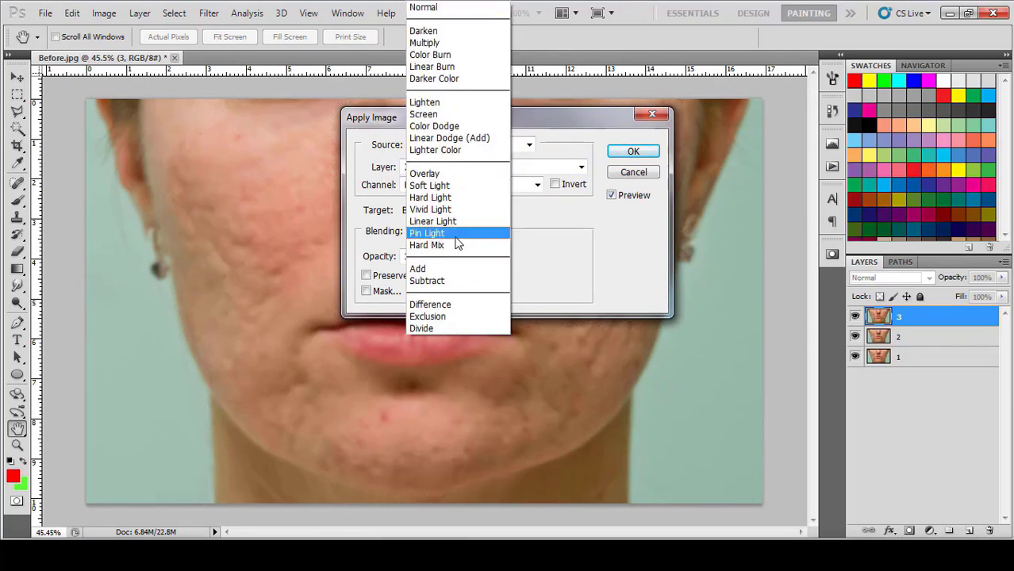
click(430, 284)
drag(543, 254, 510, 253)
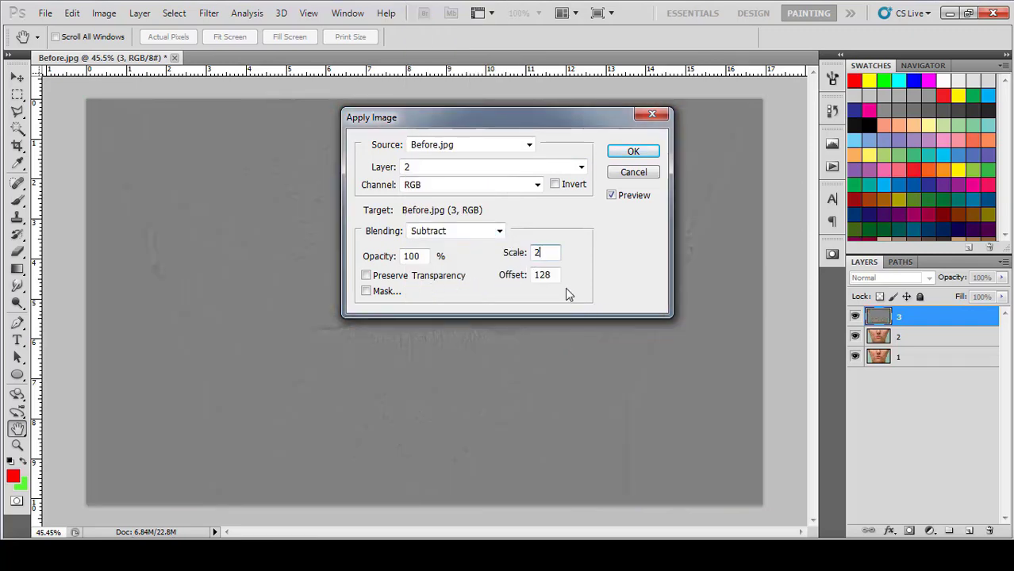
drag(555, 276, 513, 275)
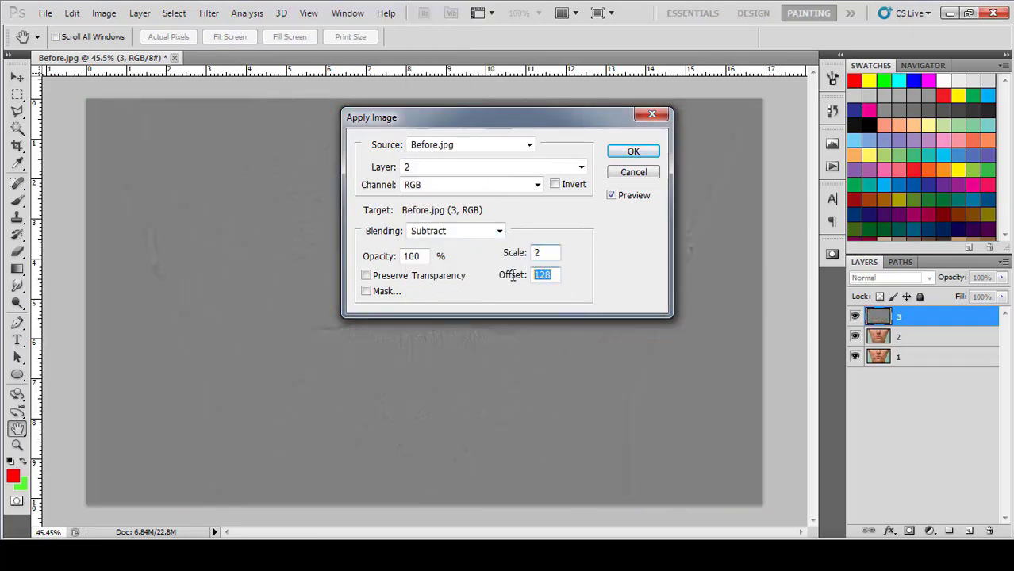
click(633, 153)
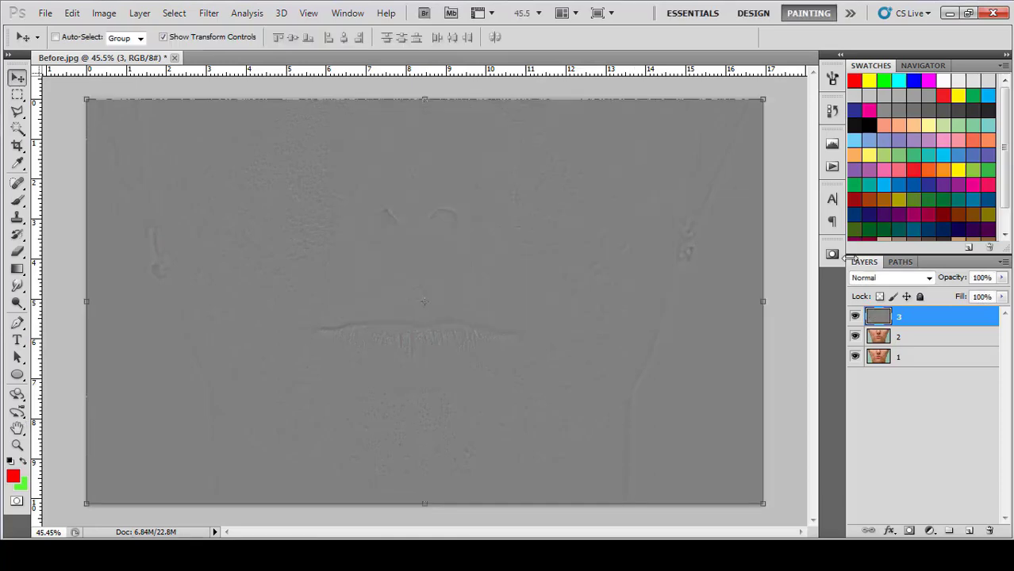
Set layer 3 to Linear Light blending and convert layer 2 to a smart object
click(925, 278)
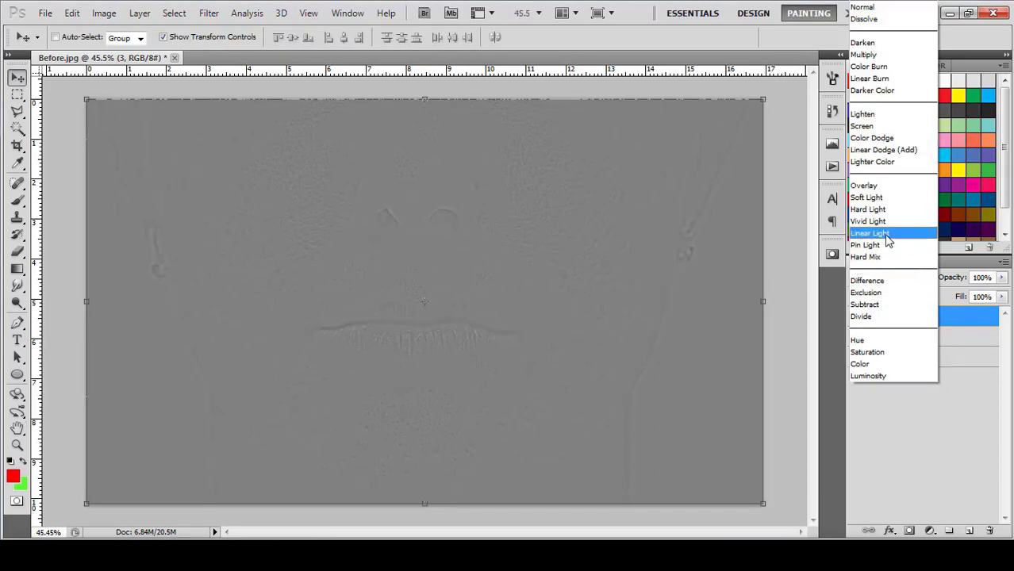
click(883, 235)
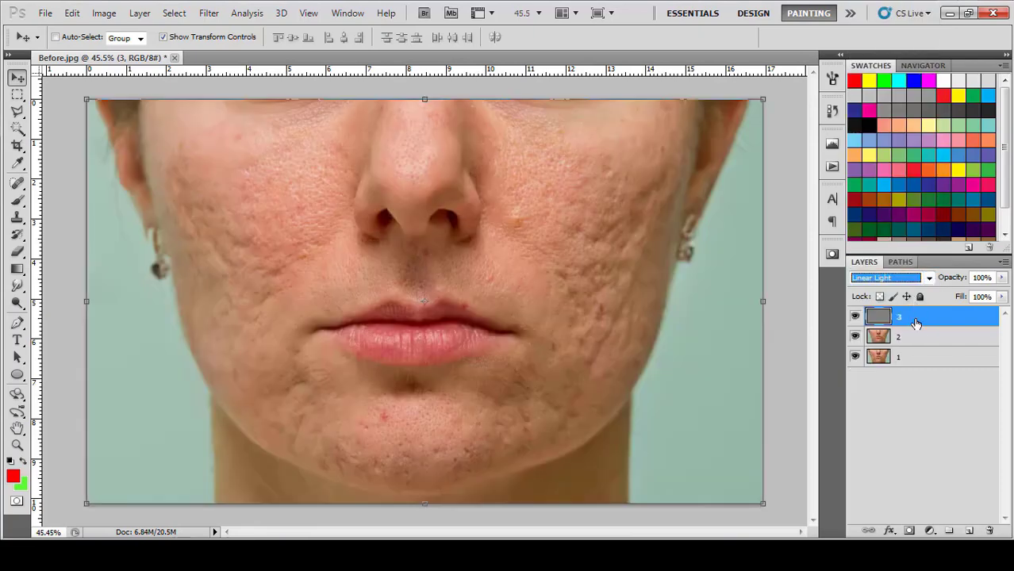
click(921, 341)
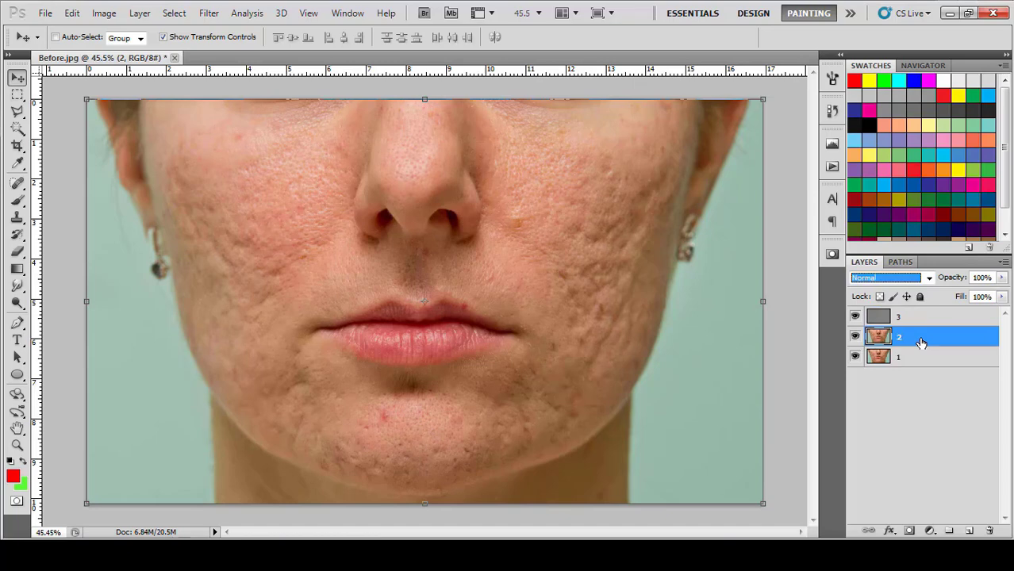
right_click(921, 341)
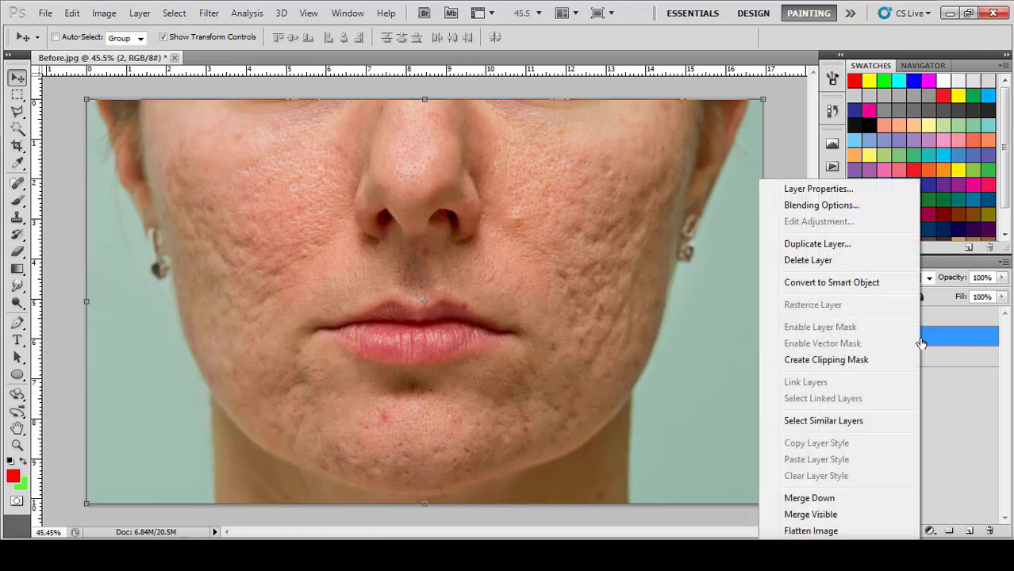
click(821, 284)
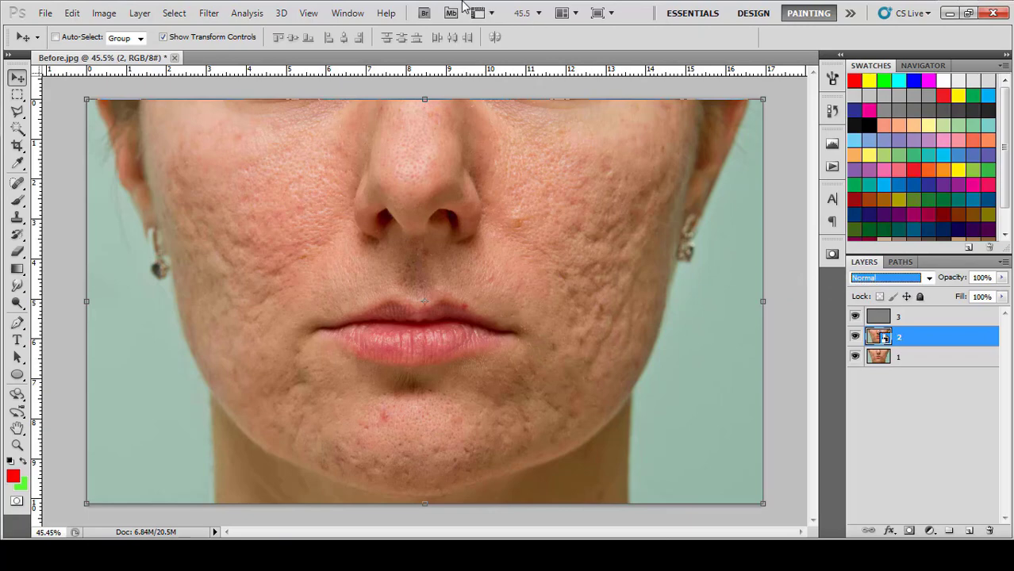
click(208, 15)
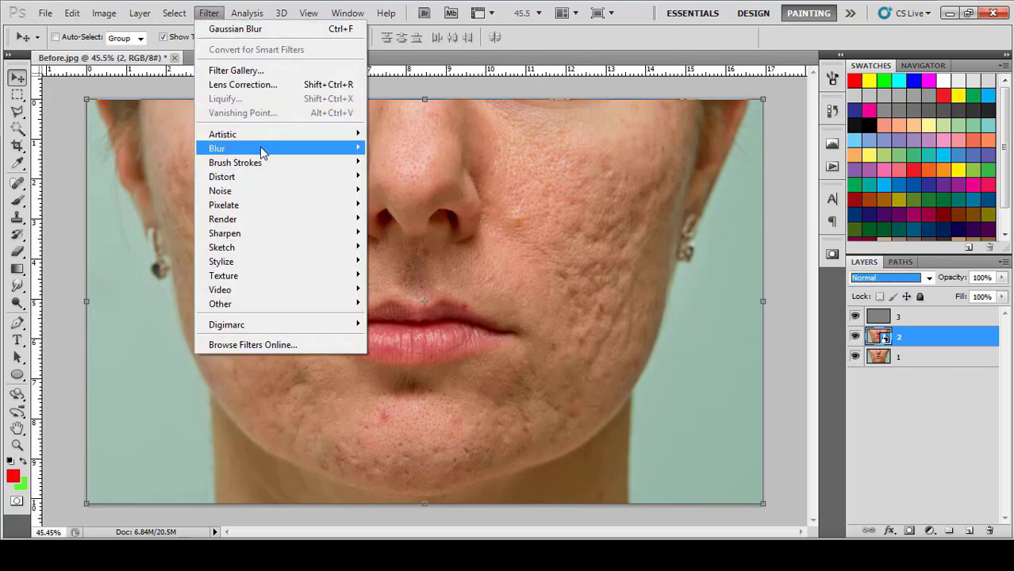
Add a 48-pixel Gaussian Blur smart filter to layer 2 and invert its mask to black
mouse_move(230, 148)
click(409, 204)
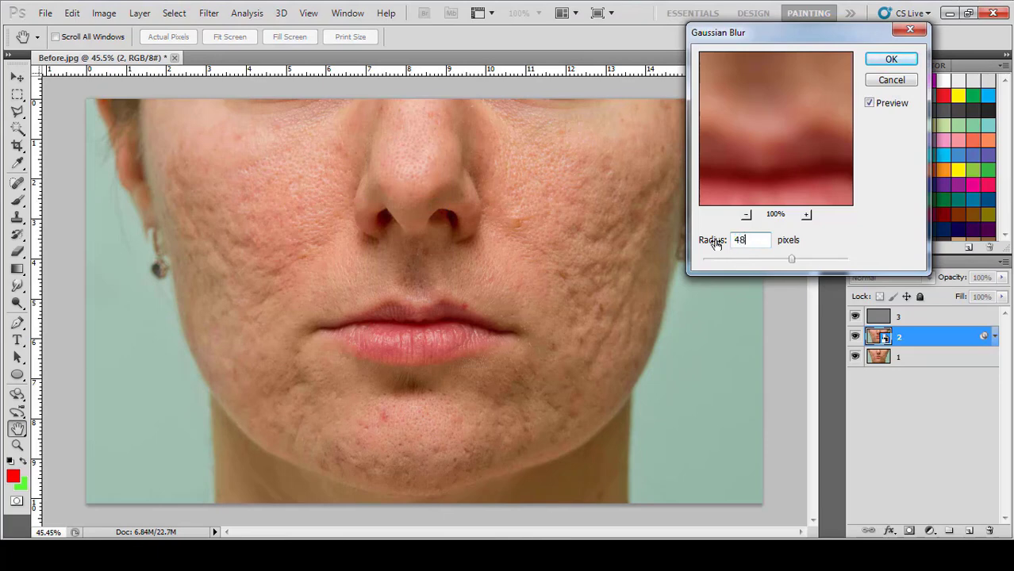
click(891, 60)
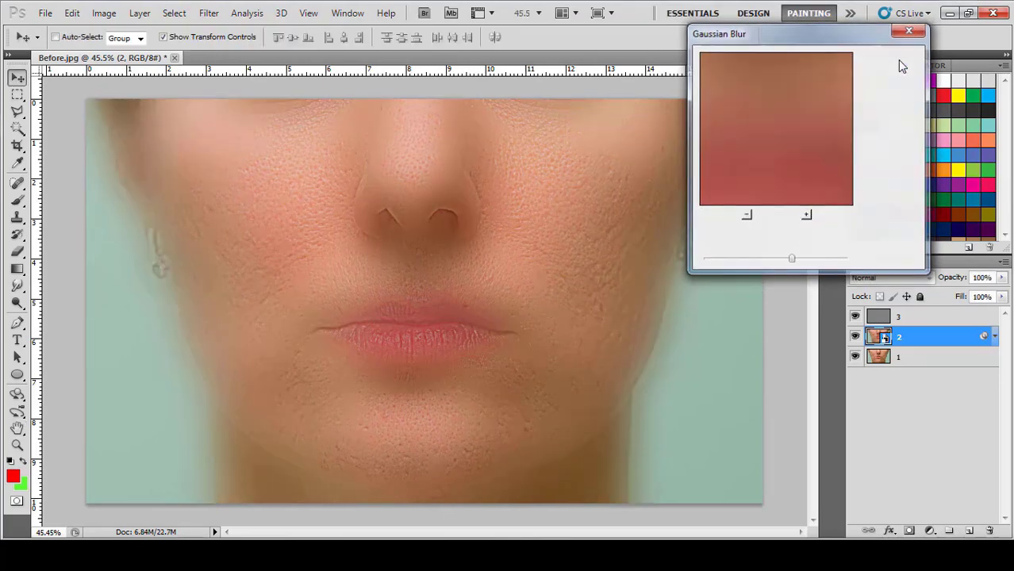
click(903, 362)
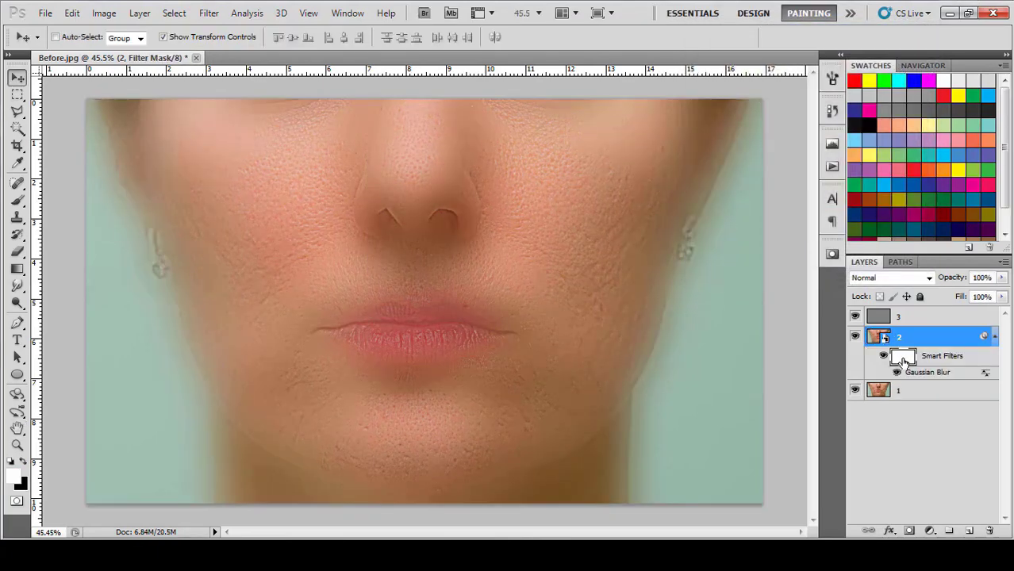
click(104, 13)
mouse_move(126, 50)
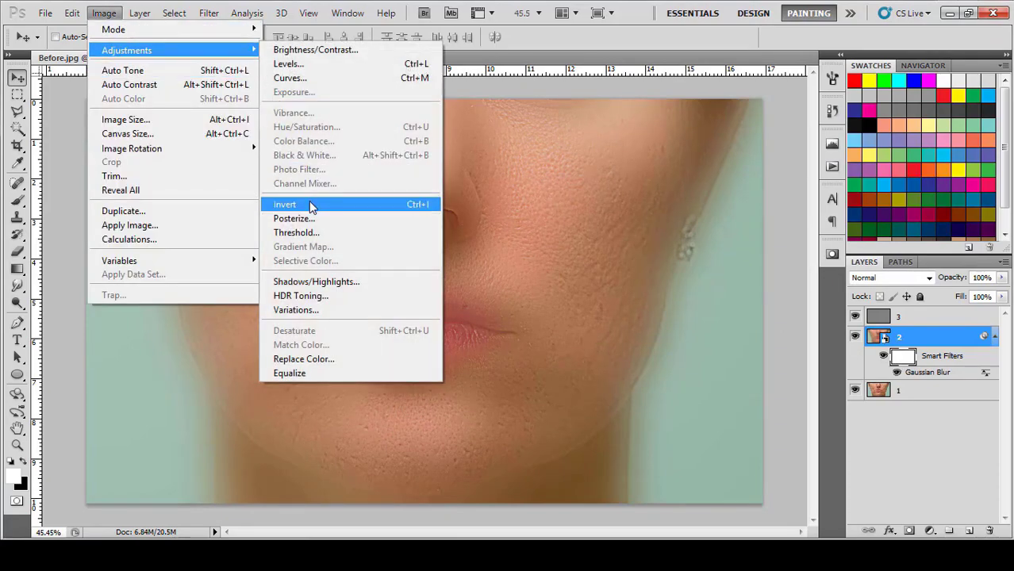
click(309, 204)
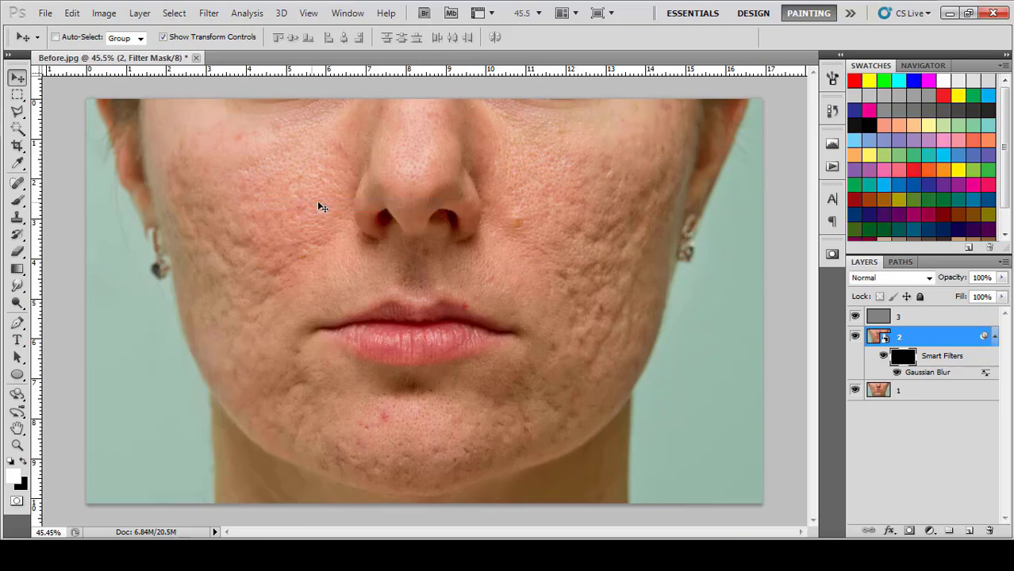
click(18, 201)
Set up a soft 130 px brush with 0% hardness and white foreground colour
right_click(498, 211)
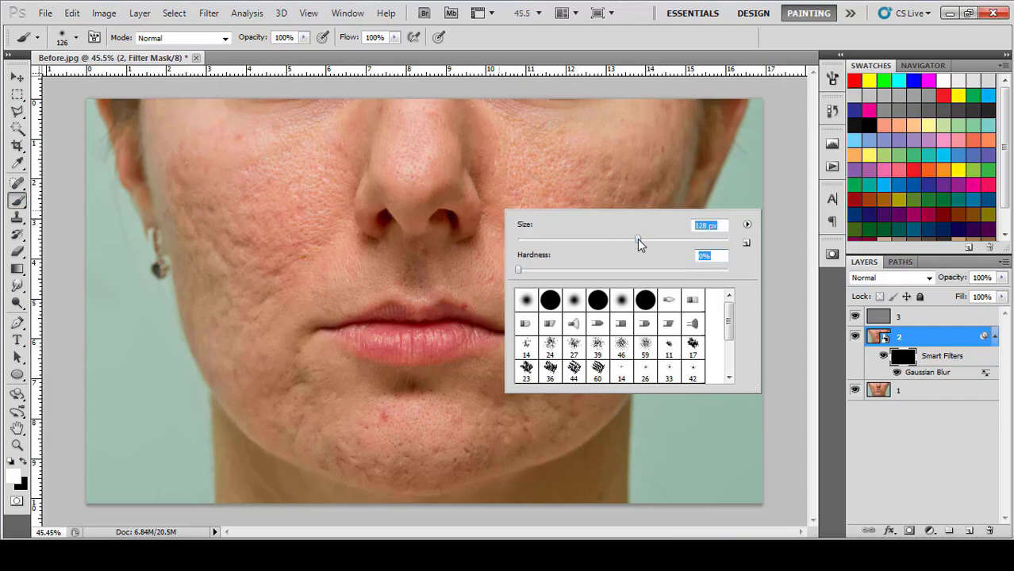
mouse_move(635, 238)
mouse_down()
mouse_move(726, 238)
mouse_move(634, 239)
mouse_up()
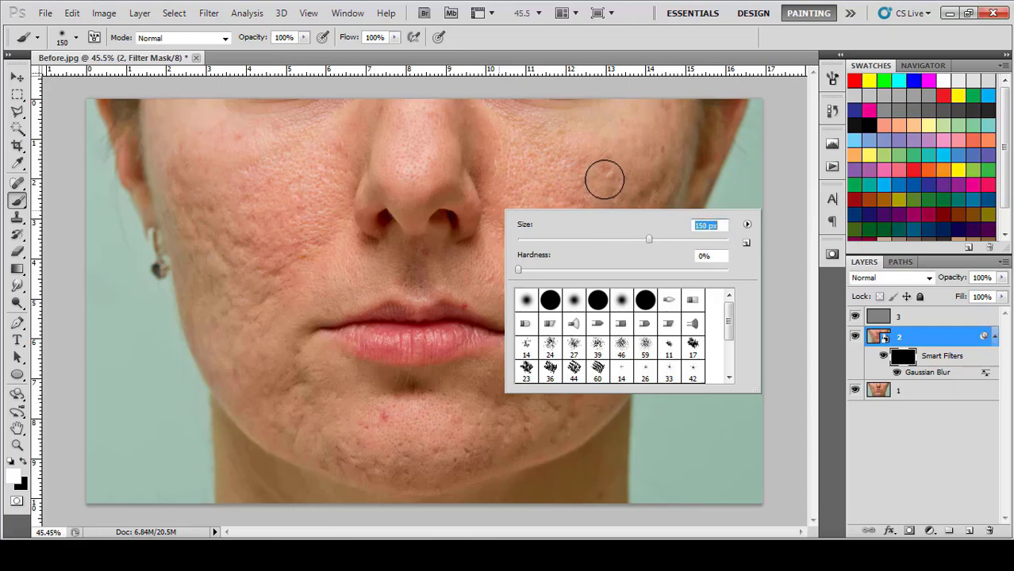
drag(639, 238, 634, 238)
click(896, 361)
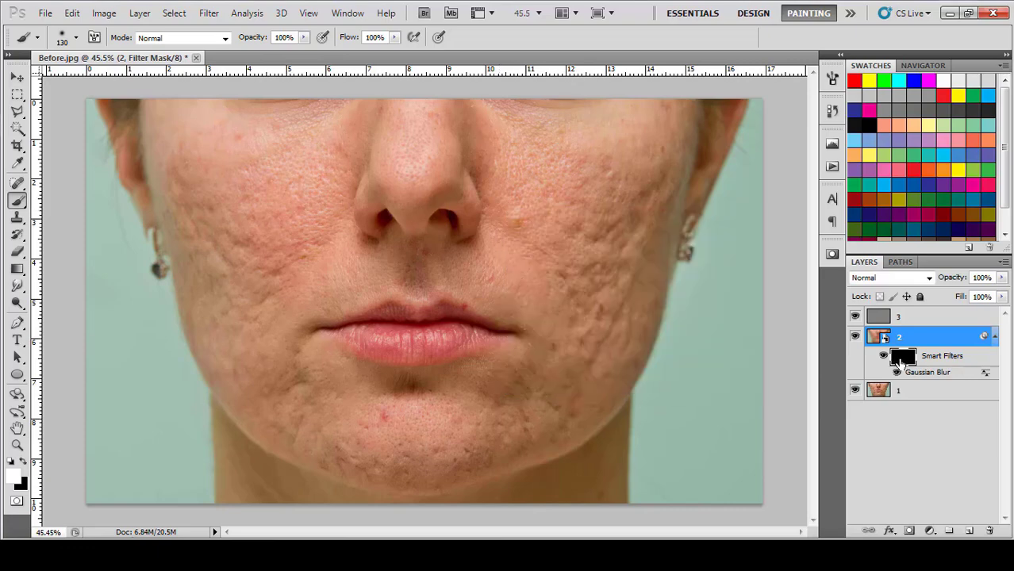
click(16, 480)
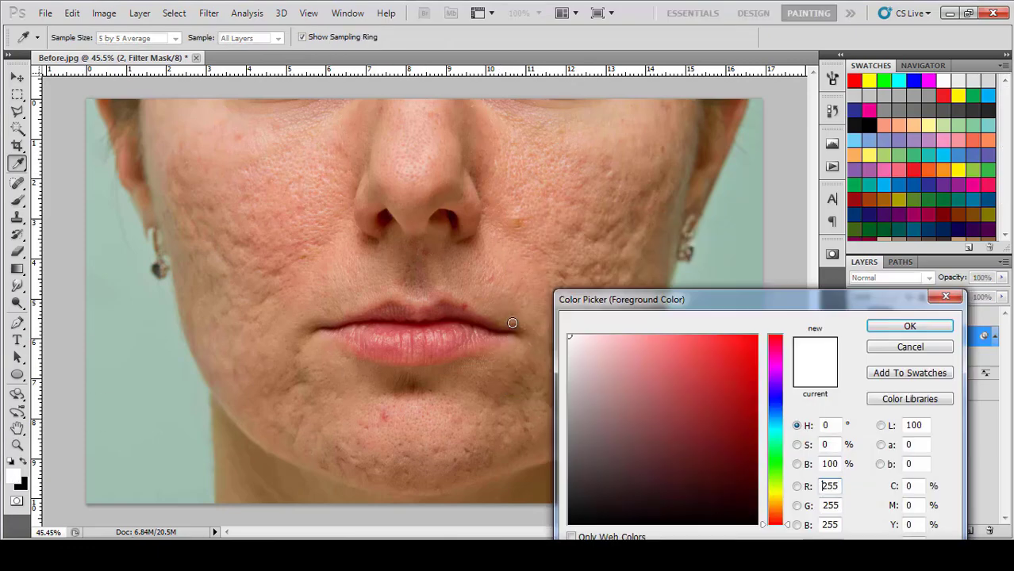
click(910, 327)
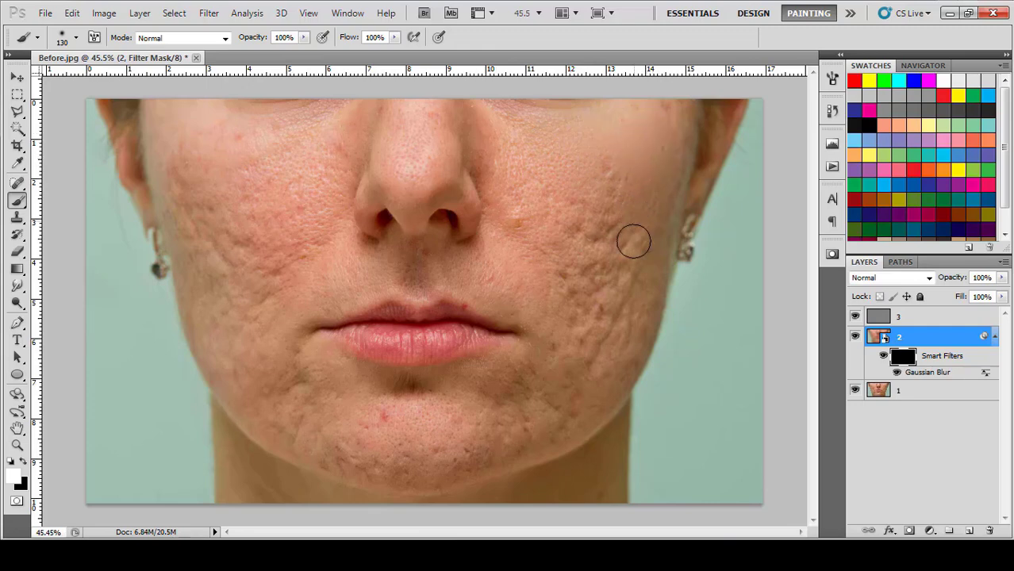
Paint the filter mask over the right cheek, chin and jaw scars to reveal the blur
drag(517, 184, 516, 222)
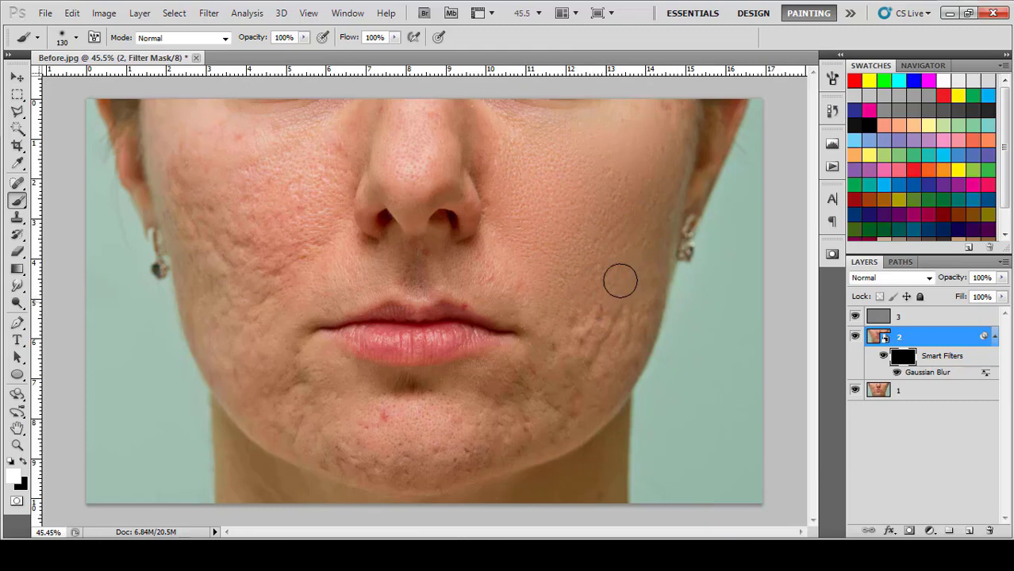
drag(591, 337, 613, 357)
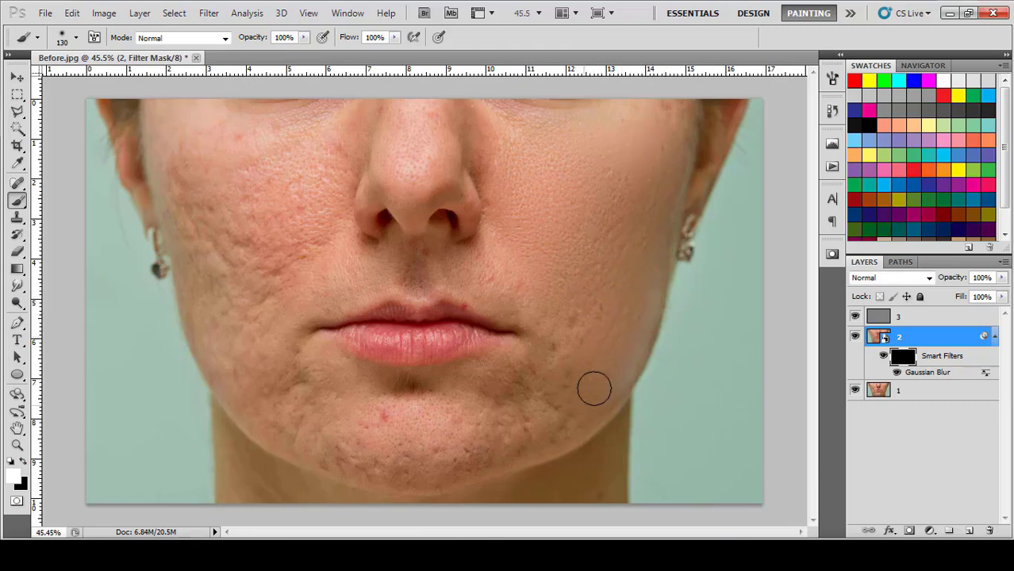
mouse_move(572, 383)
mouse_down()
mouse_move(472, 426)
mouse_move(493, 441)
mouse_move(520, 395)
mouse_up()
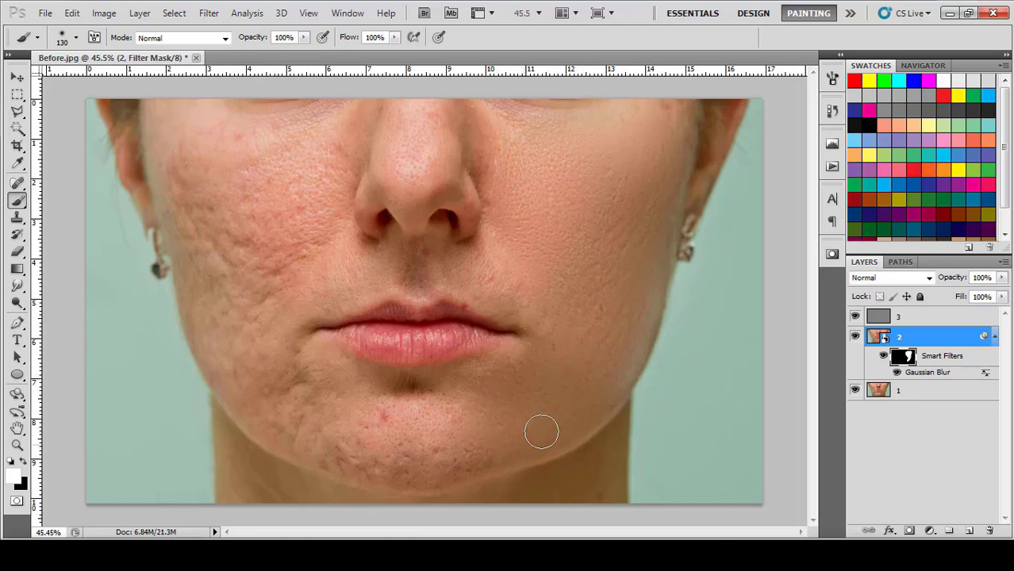
mouse_move(442, 466)
mouse_down()
mouse_move(361, 462)
mouse_move(428, 416)
mouse_move(342, 449)
mouse_up()
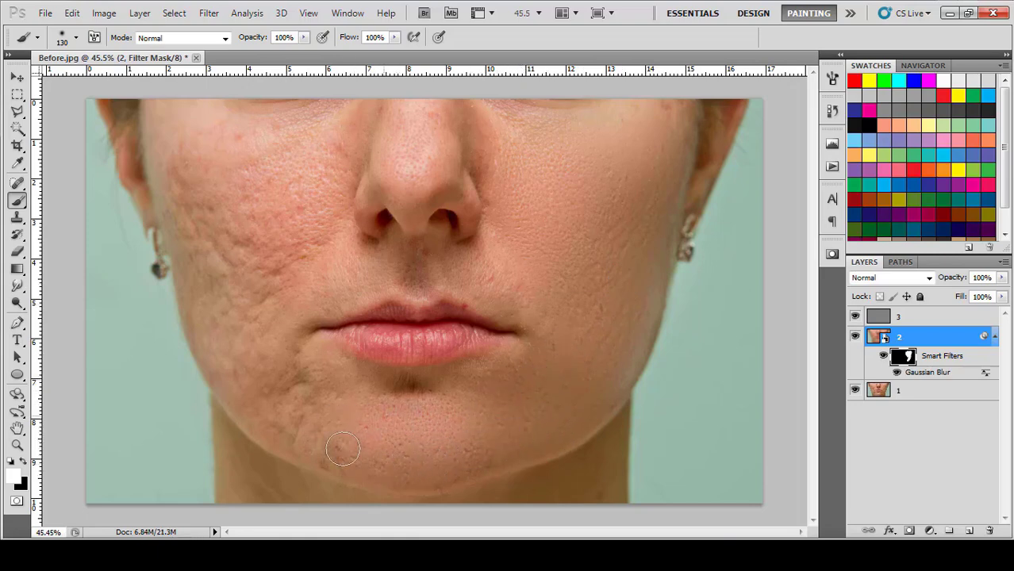
mouse_move(333, 407)
mouse_down()
mouse_move(284, 361)
mouse_move(268, 401)
mouse_move(276, 410)
mouse_up()
Paint the mask over the left cheek, beside the nose, right cheek and under the nose
mouse_move(178, 181)
mouse_down()
mouse_move(172, 149)
mouse_move(308, 148)
mouse_move(238, 151)
mouse_move(271, 129)
mouse_move(217, 135)
mouse_move(230, 189)
mouse_up()
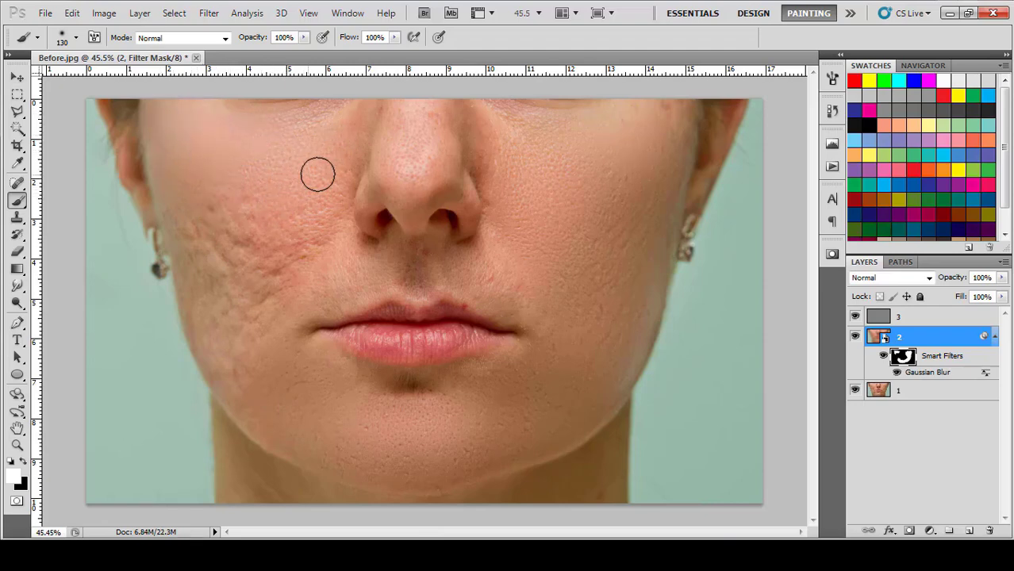
mouse_move(269, 203)
mouse_down()
mouse_move(244, 210)
mouse_move(249, 276)
mouse_move(291, 267)
mouse_move(223, 342)
mouse_move(194, 285)
mouse_move(238, 380)
mouse_move(228, 375)
mouse_move(299, 358)
mouse_move(287, 353)
mouse_move(291, 316)
mouse_move(321, 276)
mouse_move(362, 263)
mouse_move(340, 258)
mouse_move(289, 308)
mouse_move(483, 292)
mouse_move(516, 276)
mouse_move(548, 308)
mouse_move(553, 355)
mouse_move(594, 274)
mouse_move(608, 199)
mouse_move(588, 156)
mouse_move(607, 310)
mouse_move(454, 445)
mouse_move(331, 434)
mouse_move(315, 206)
mouse_move(414, 168)
mouse_move(423, 116)
mouse_move(419, 135)
mouse_move(405, 116)
mouse_move(437, 117)
mouse_move(495, 177)
mouse_move(504, 141)
mouse_move(496, 111)
mouse_move(513, 194)
mouse_up()
mouse_move(367, 145)
mouse_down()
mouse_move(346, 152)
mouse_move(325, 192)
mouse_up()
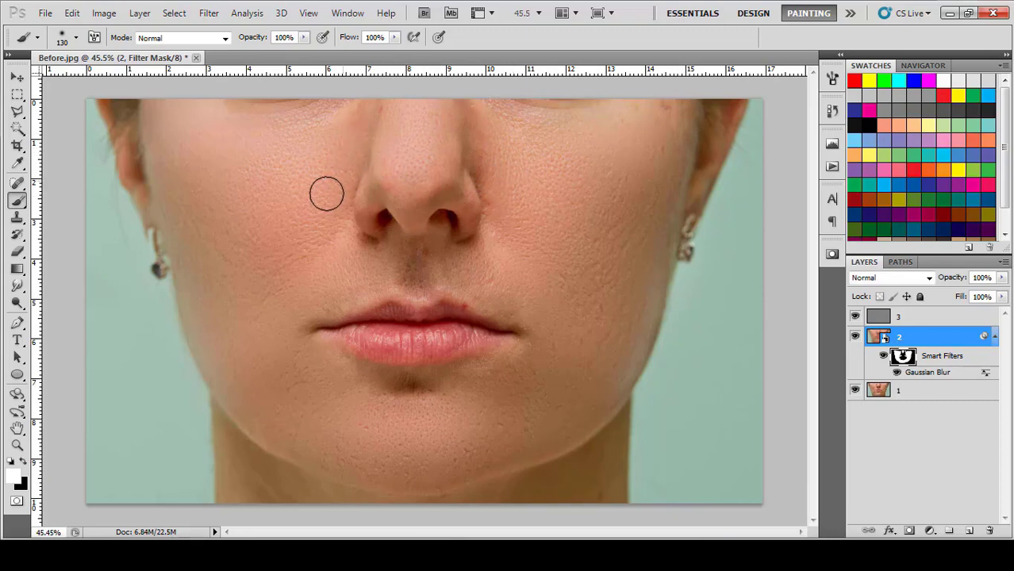
drag(495, 197, 561, 234)
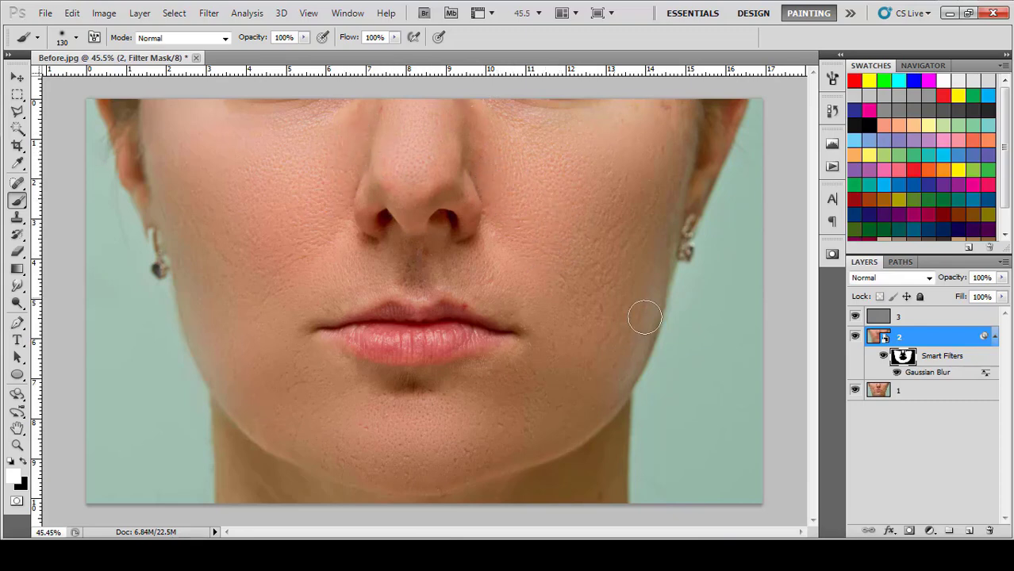
mouse_move(398, 260)
mouse_down()
mouse_move(484, 265)
mouse_move(509, 297)
mouse_up()
mouse_move(399, 280)
mouse_down()
mouse_move(358, 262)
mouse_move(340, 284)
mouse_move(317, 267)
mouse_up()
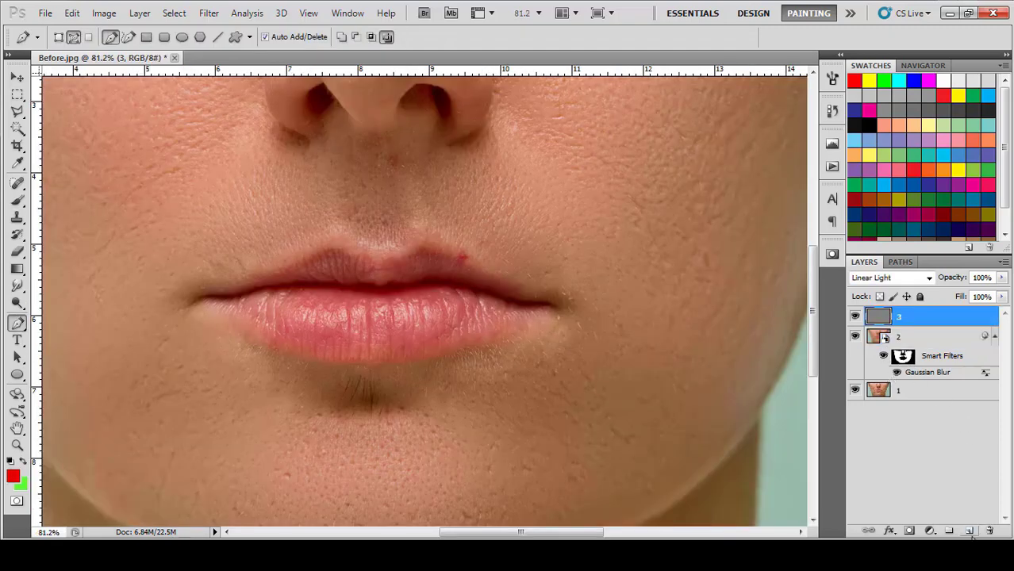
Add a new empty layer and trace a closed pen path around the lips
click(968, 531)
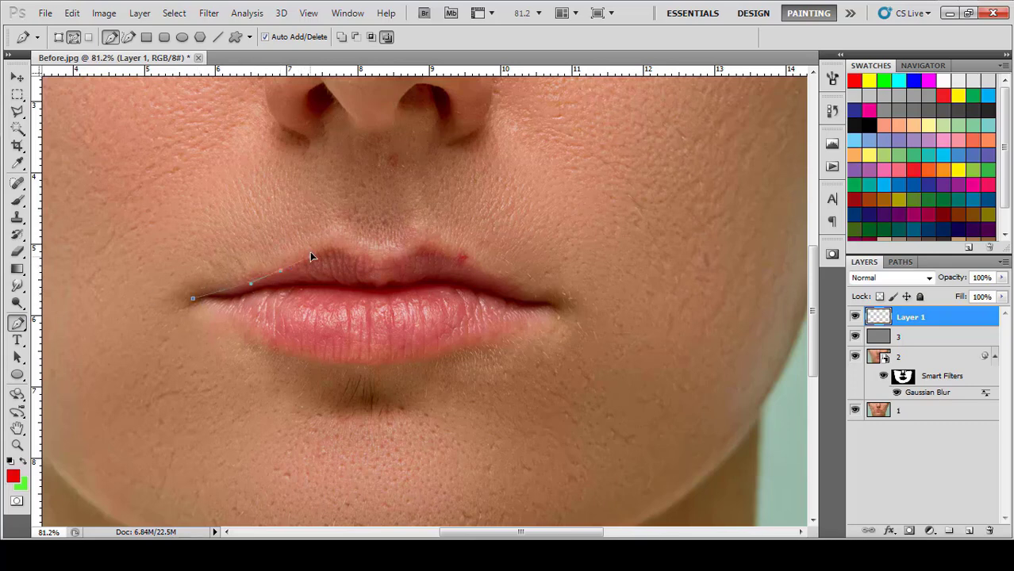
mouse_move(317, 254)
mouse_down()
mouse_move(388, 278)
mouse_move(377, 266)
mouse_up()
click(412, 247)
click(194, 303)
Refine the path curves at the left lip corner and along the upper lip
scroll(198, 307, up, 1)
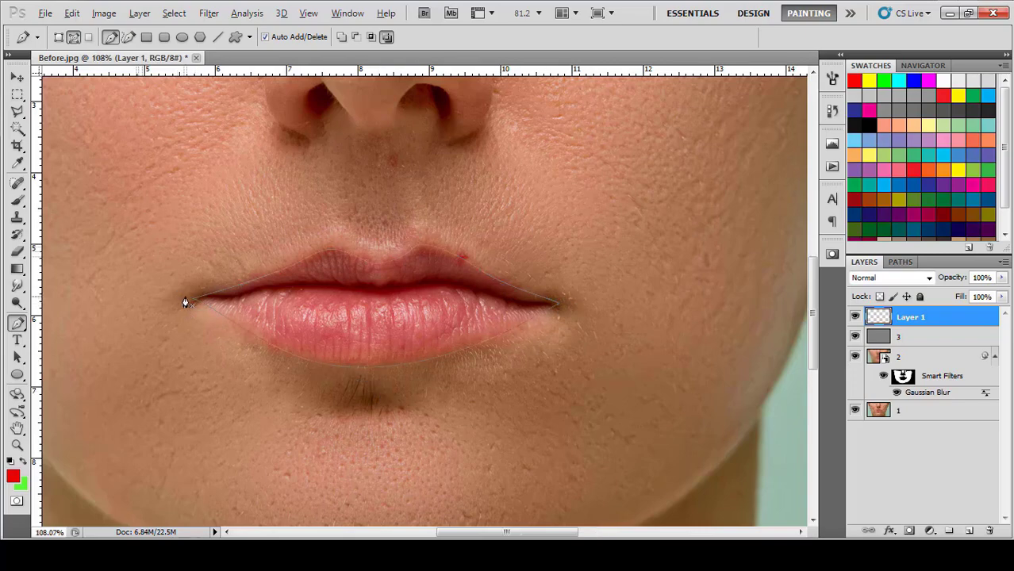
scroll(205, 308, up, 2)
drag(232, 301, 234, 295)
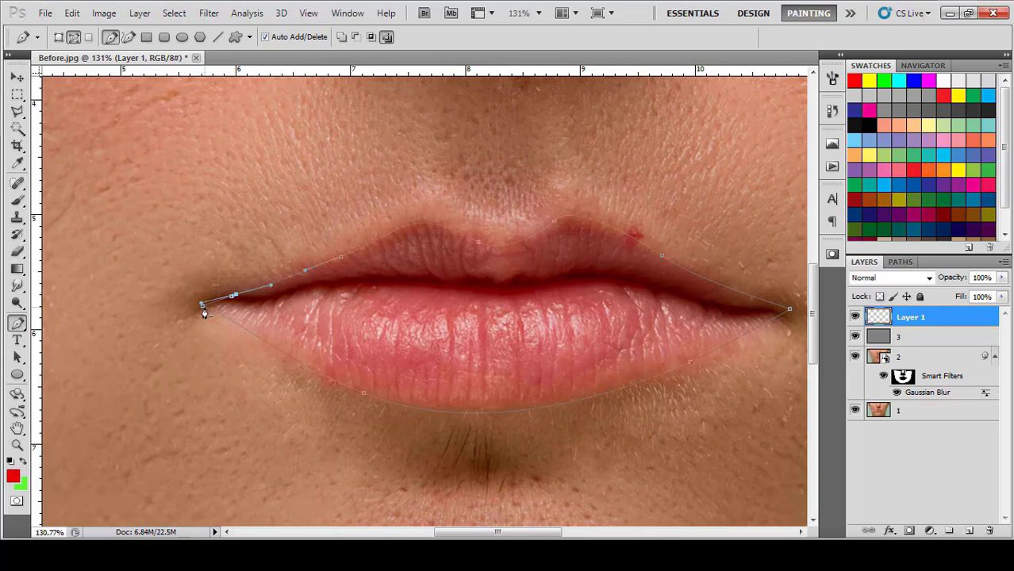
drag(332, 264, 341, 259)
scroll(485, 241, down, 3)
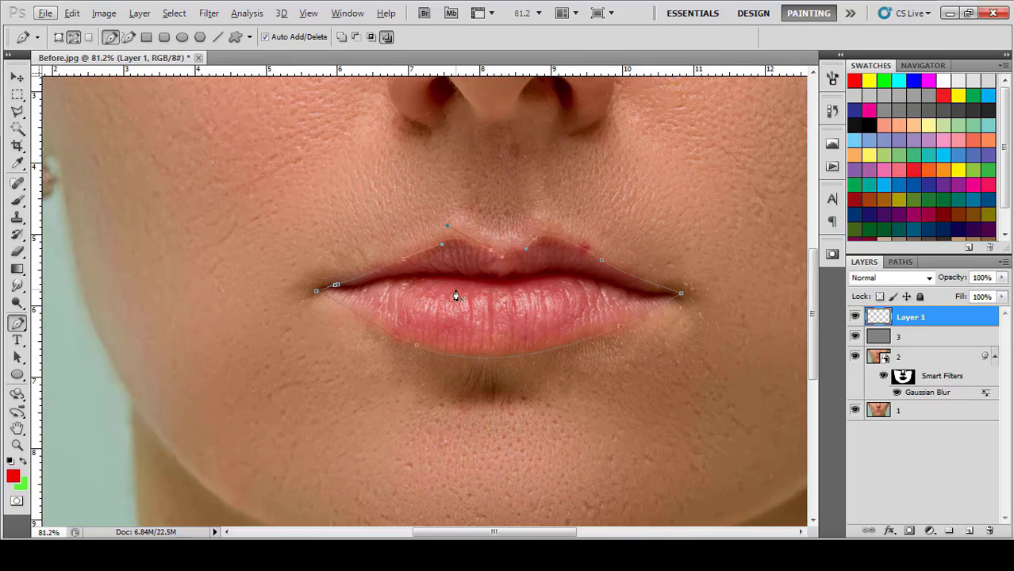
Make a selection from the lip path, paint it solid red, and deselect
right_click(456, 295)
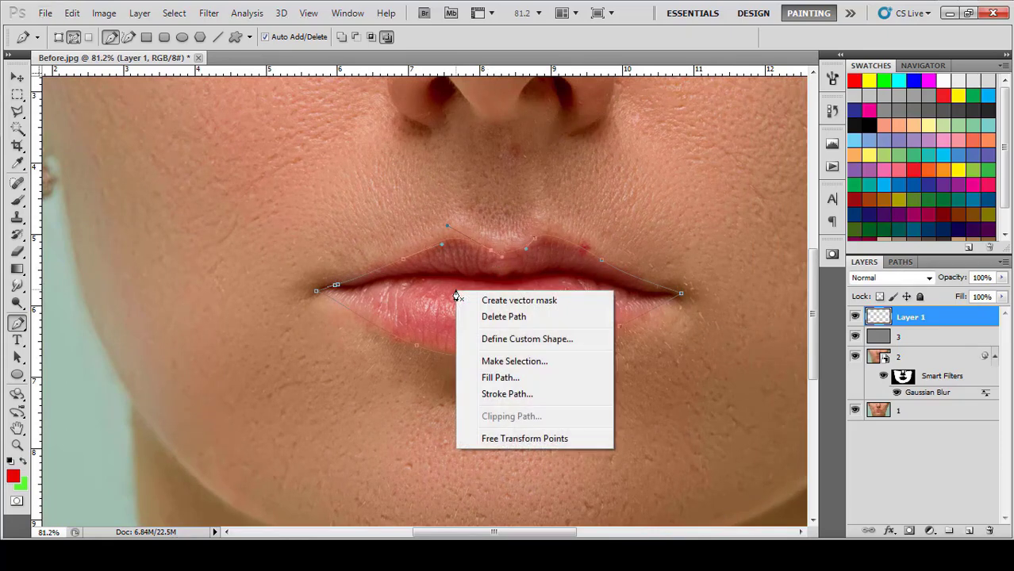
click(521, 364)
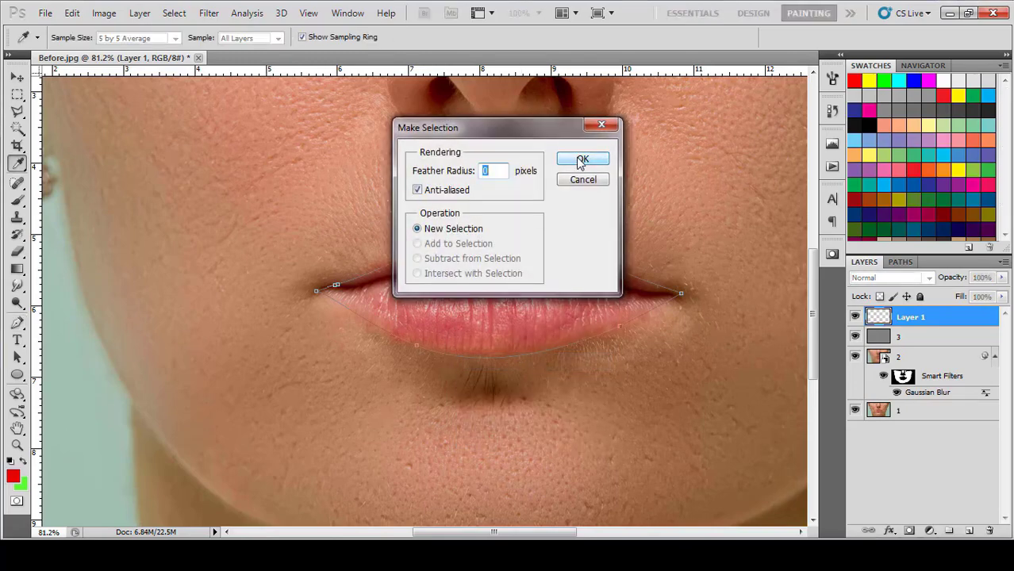
click(582, 160)
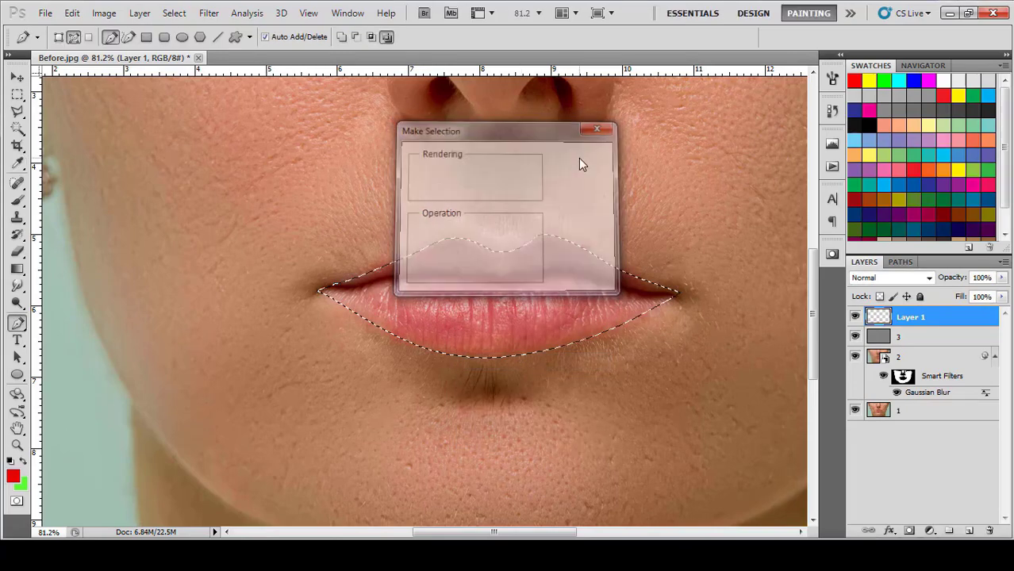
click(18, 200)
click(604, 302)
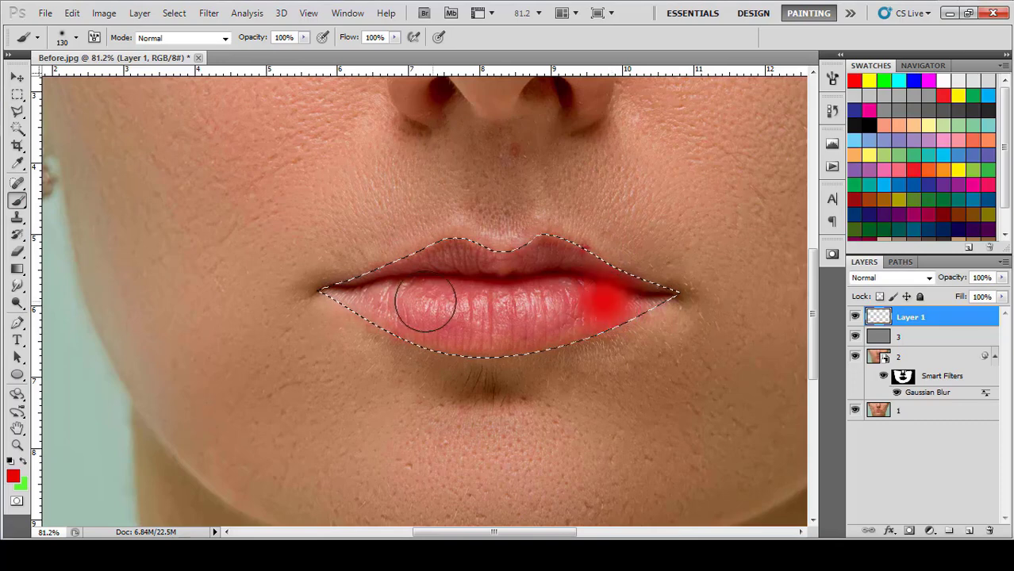
mouse_move(425, 301)
mouse_down()
mouse_move(651, 288)
mouse_move(333, 288)
mouse_move(715, 333)
mouse_move(528, 277)
mouse_up()
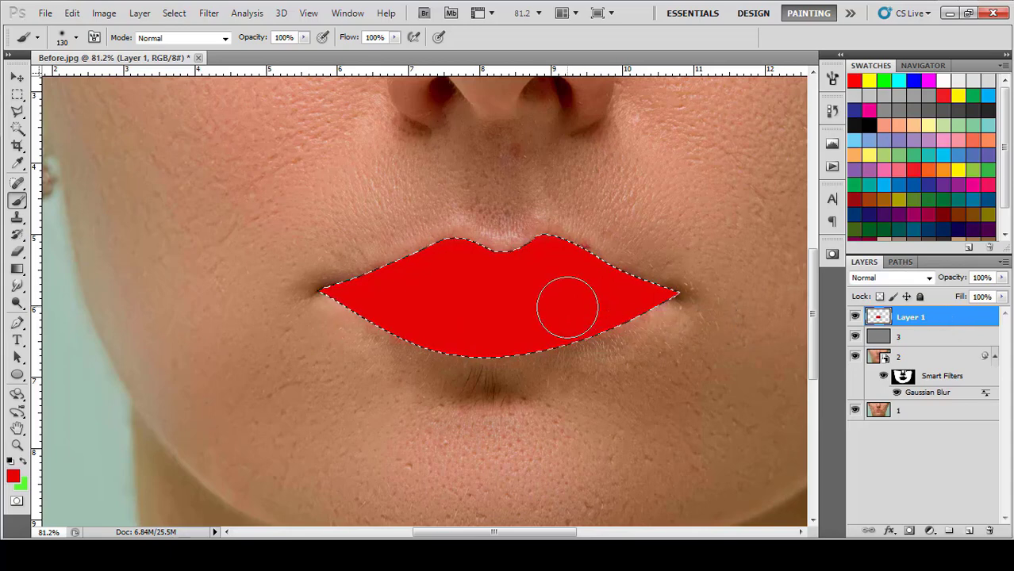
key(ctrl+d)
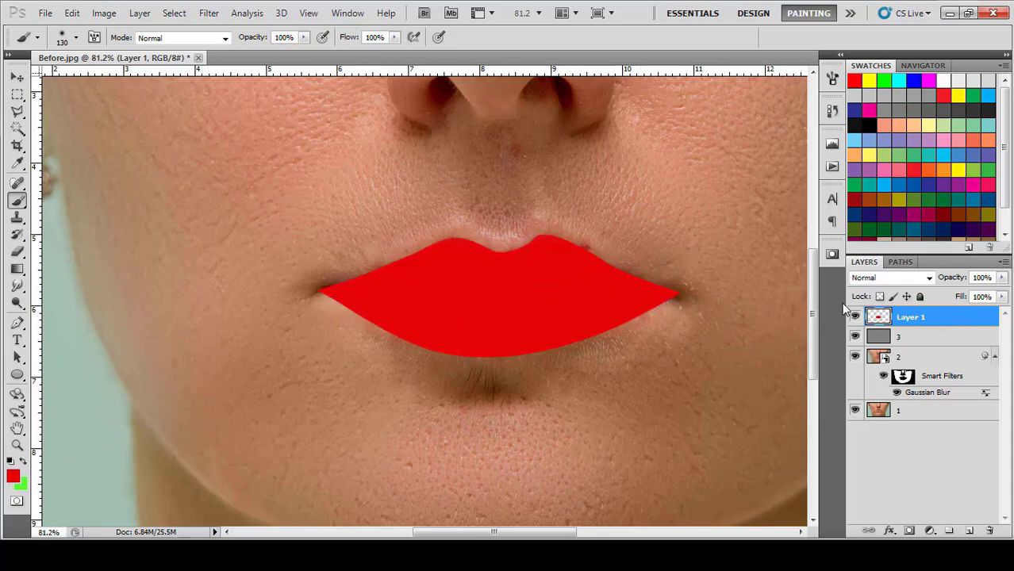
Set the red lip layer to Multiply and soften it with a 2-pixel Gaussian Blur
click(928, 278)
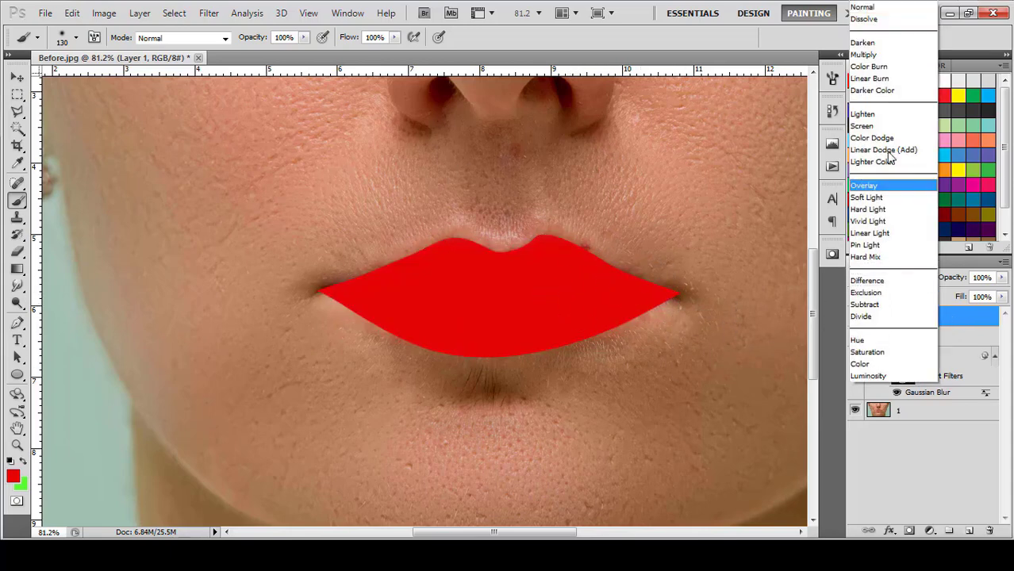
click(868, 54)
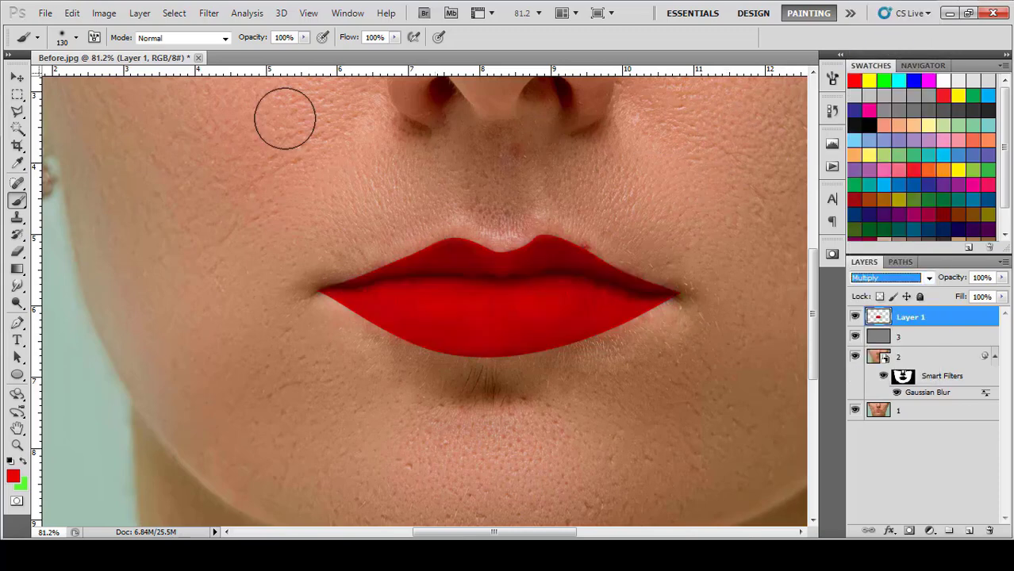
click(210, 14)
mouse_move(217, 148)
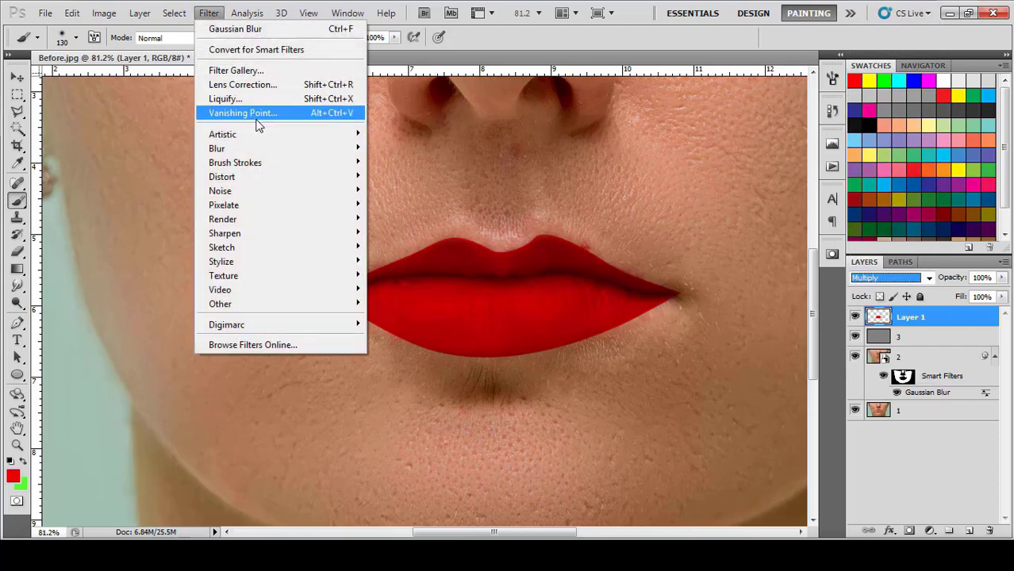
click(410, 203)
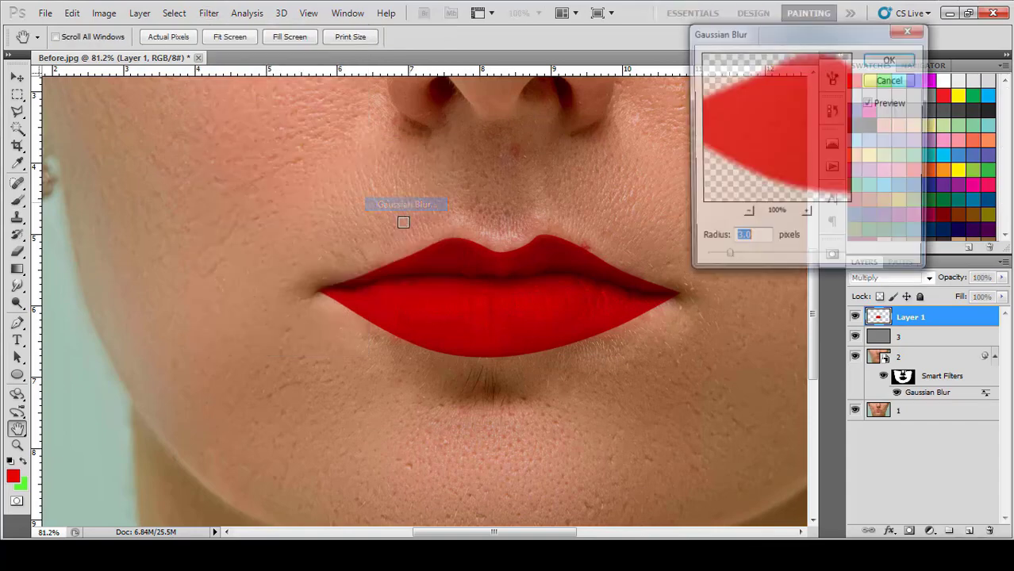
text(2)
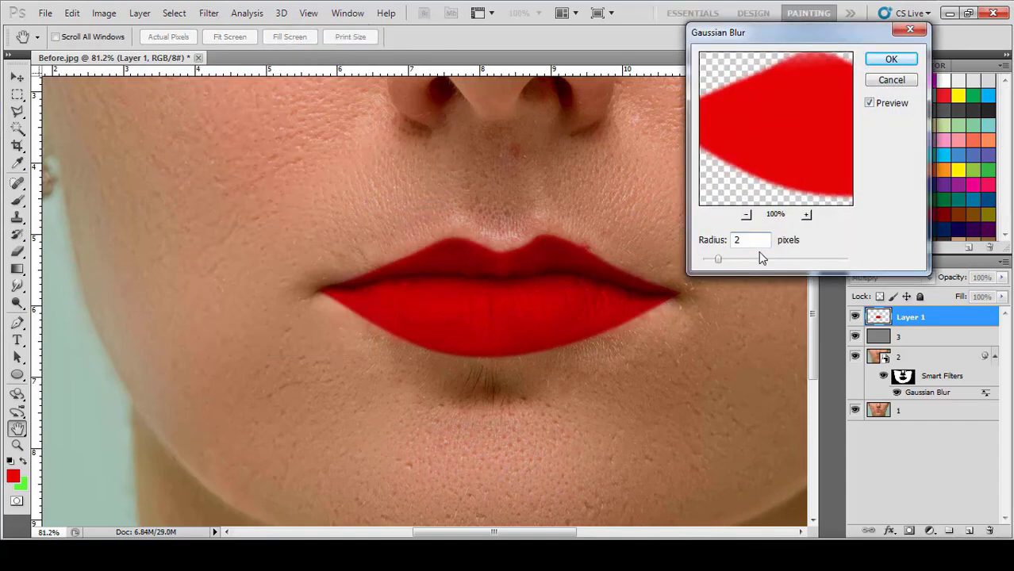
click(891, 61)
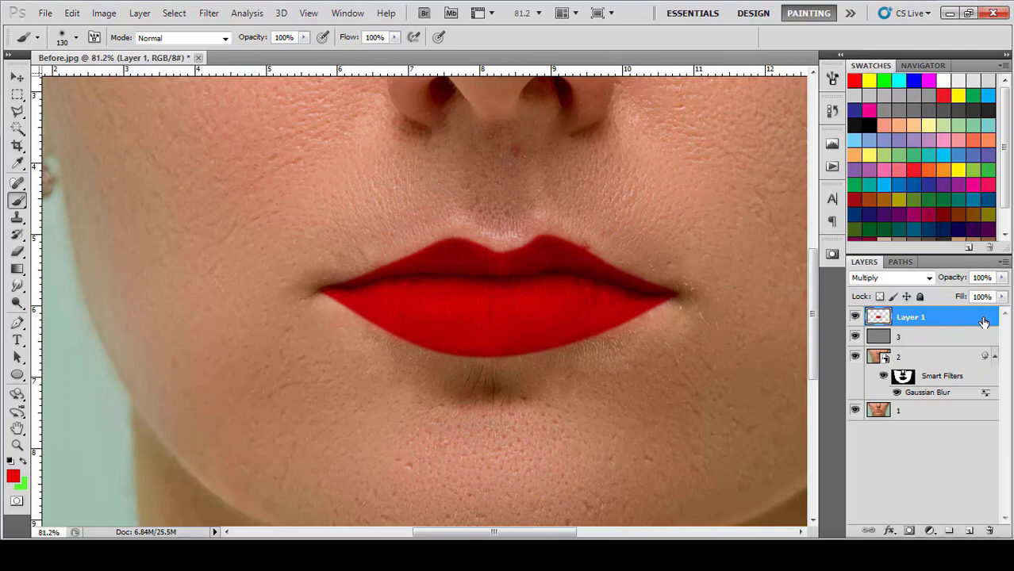
Split the Underlying Layer white Blend If slider to 122/239 so lip highlights show through
double_click(982, 321)
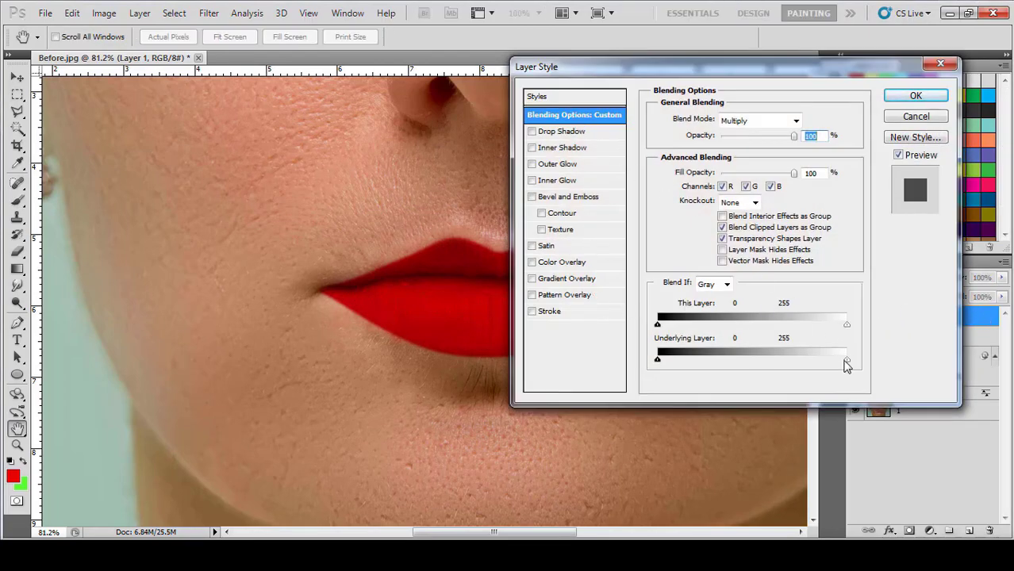
key(alt)
drag(787, 366, 772, 366)
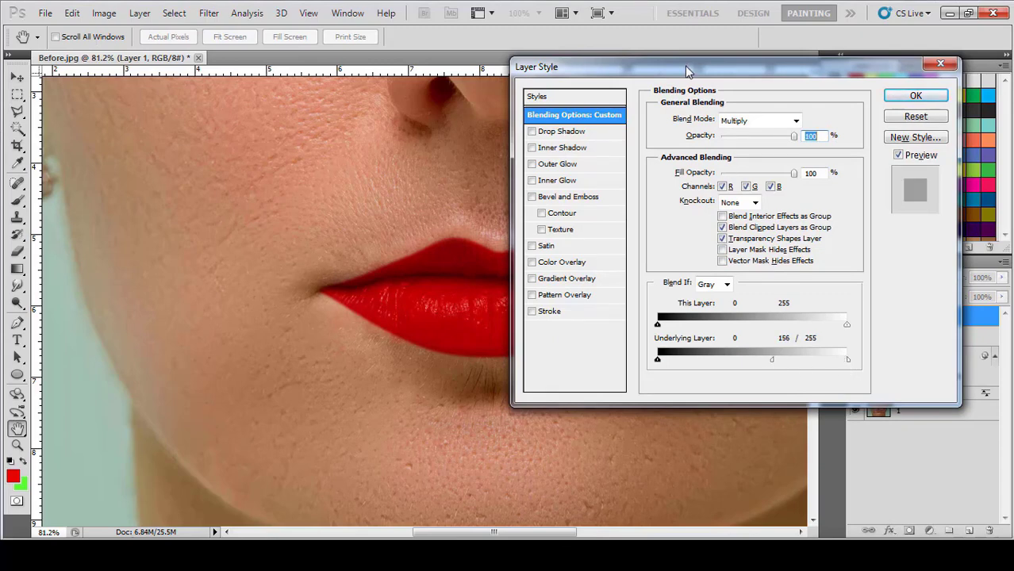
drag(685, 66, 825, 59)
mouse_move(913, 353)
mouse_down()
mouse_move(985, 355)
mouse_move(887, 357)
mouse_up()
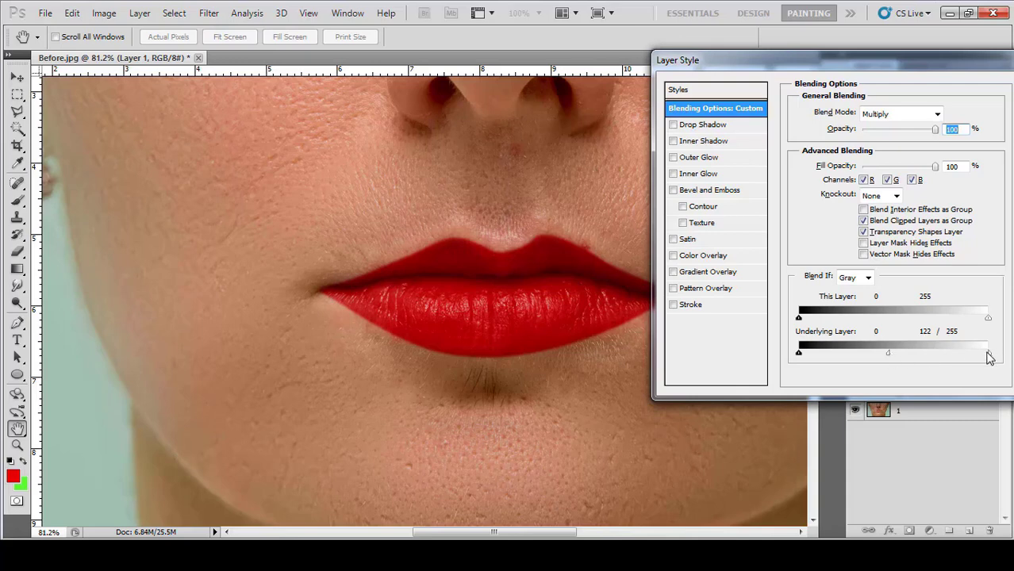
mouse_move(987, 354)
mouse_down()
mouse_move(945, 359)
mouse_move(977, 358)
mouse_up()
drag(847, 74, 778, 82)
click(987, 103)
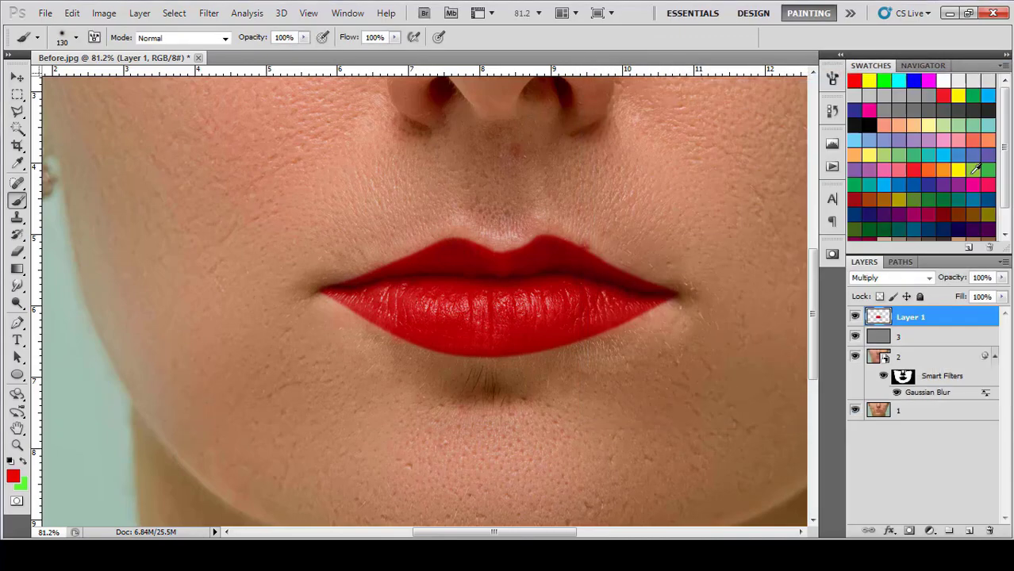
Lower Layer 1's opacity to 90% and deselect the layer
click(977, 277)
text(90)
text(10)
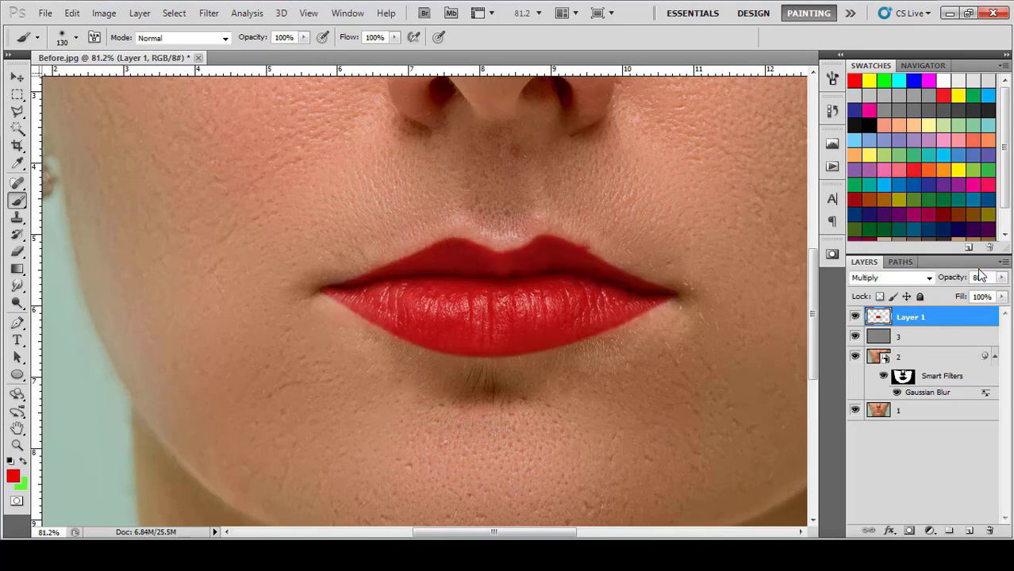
text(1)
text(90)
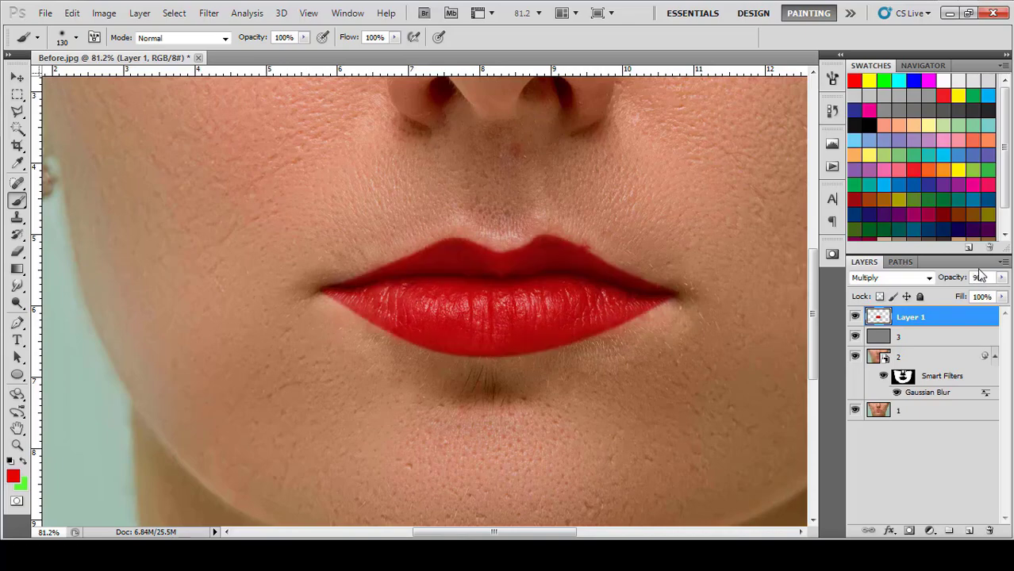
click(920, 467)
Zoom out to 25% and hide the retouch layers to reveal the original acne-scarred face
key(ctrl+minus)
key(ctrl+minus)
key(ctrl+minus)
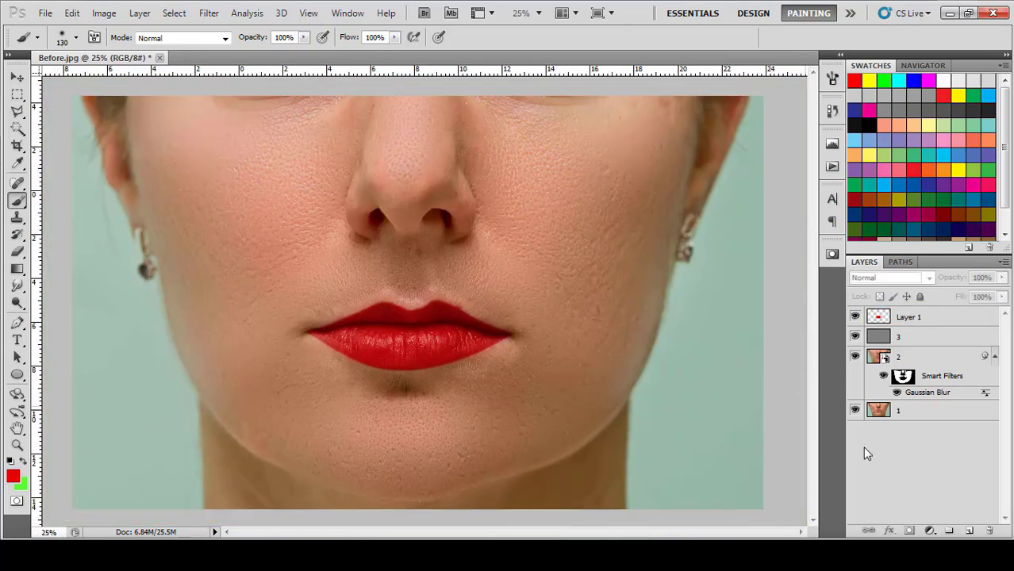
mouse_move(855, 317)
mouse_down()
mouse_move(857, 358)
mouse_move(855, 317)
mouse_up()
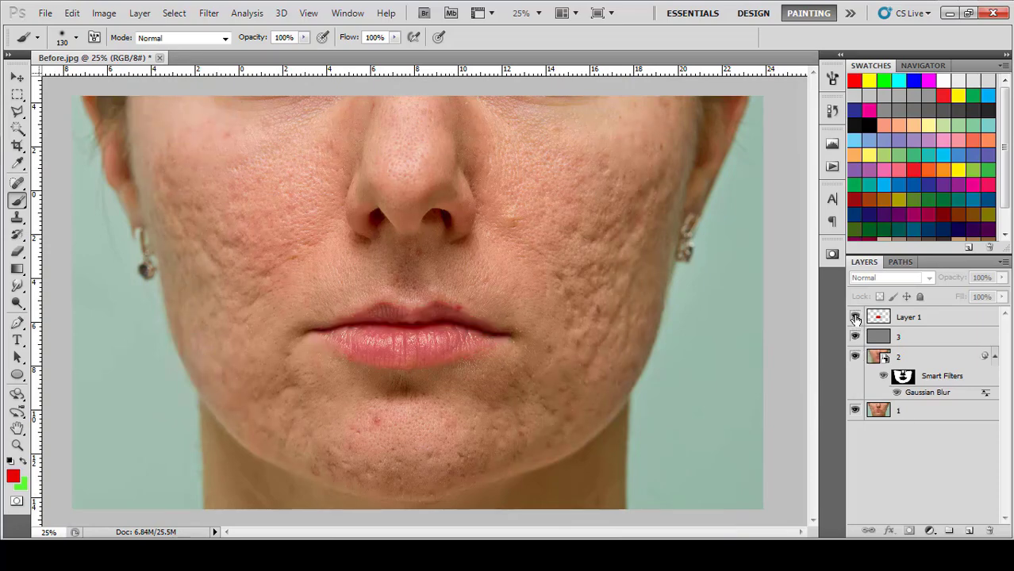